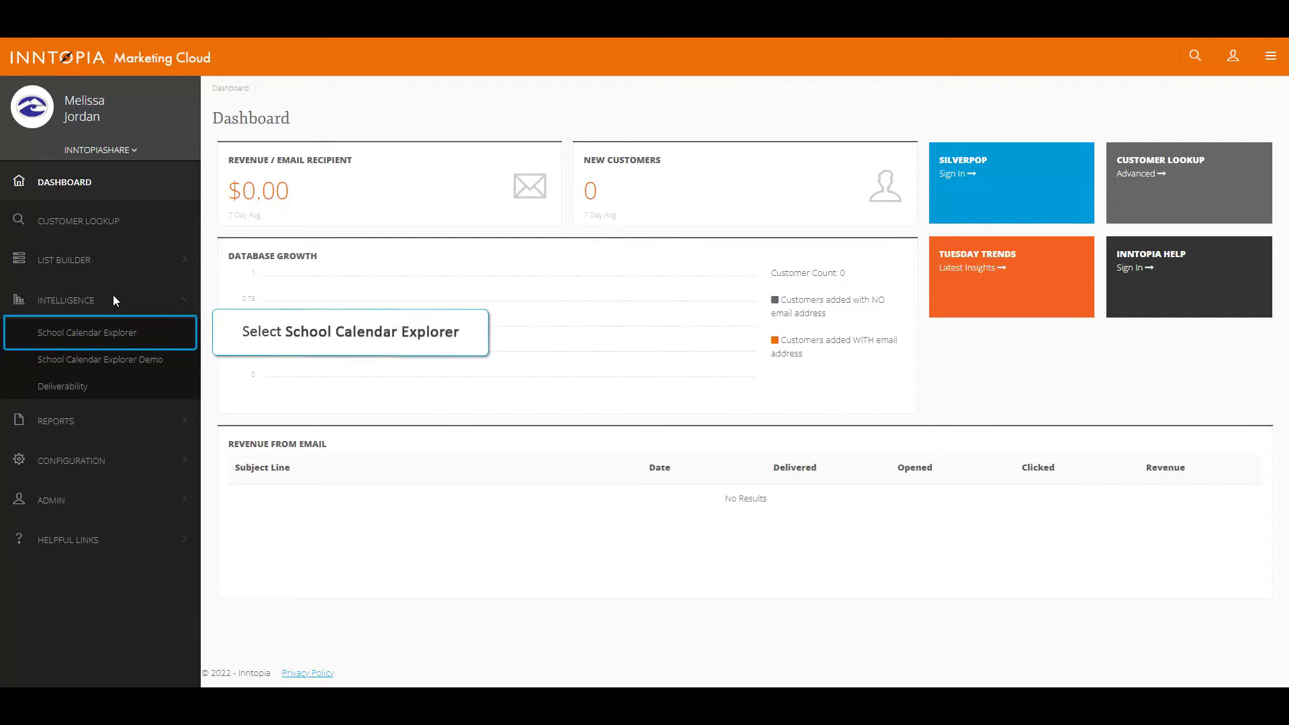
Open School Calendar Explorer and filter the school year to 21/22 School Yr and 22/23 School Yr.
click(144, 334)
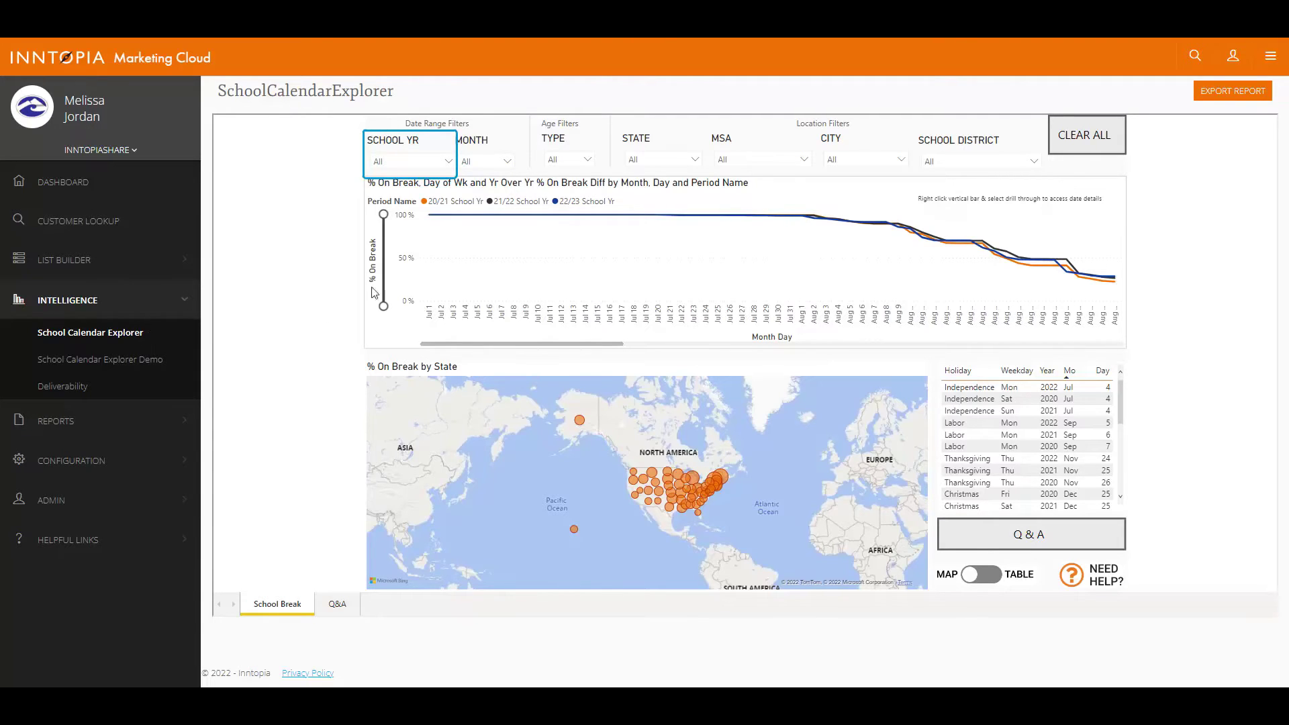
click(447, 161)
click(381, 201)
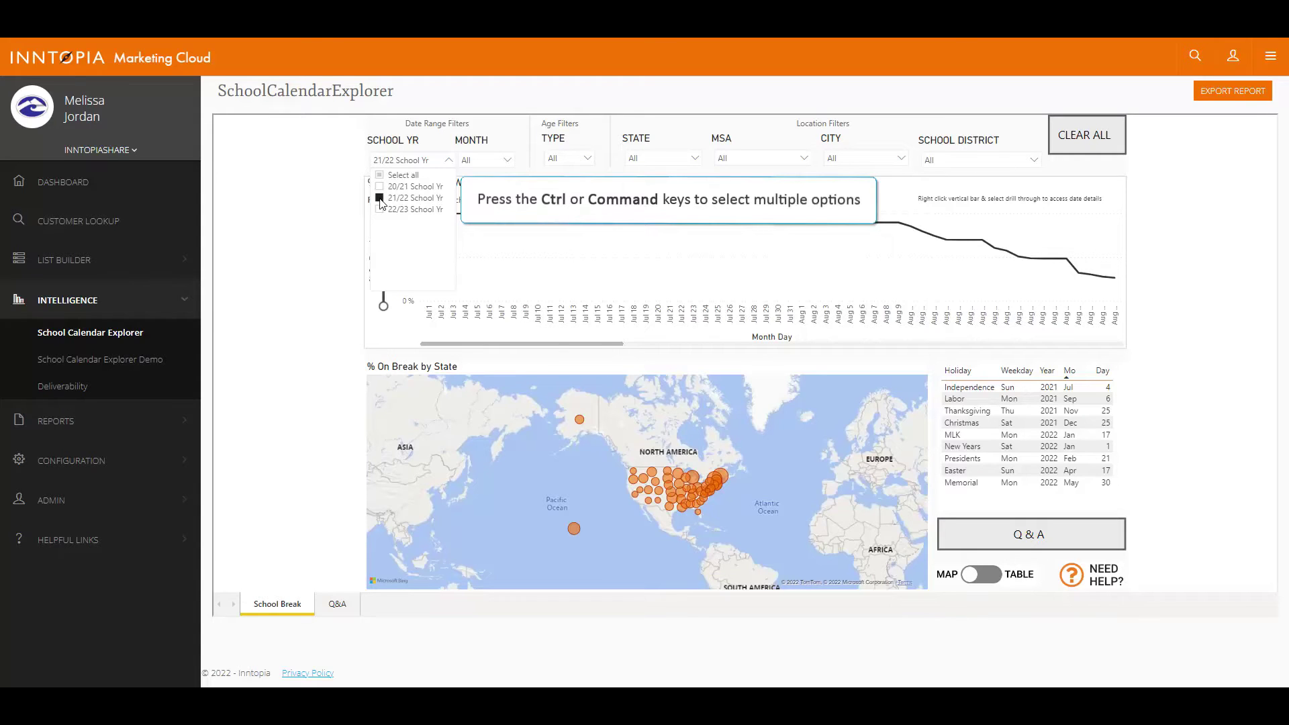
ctrl+click(380, 209)
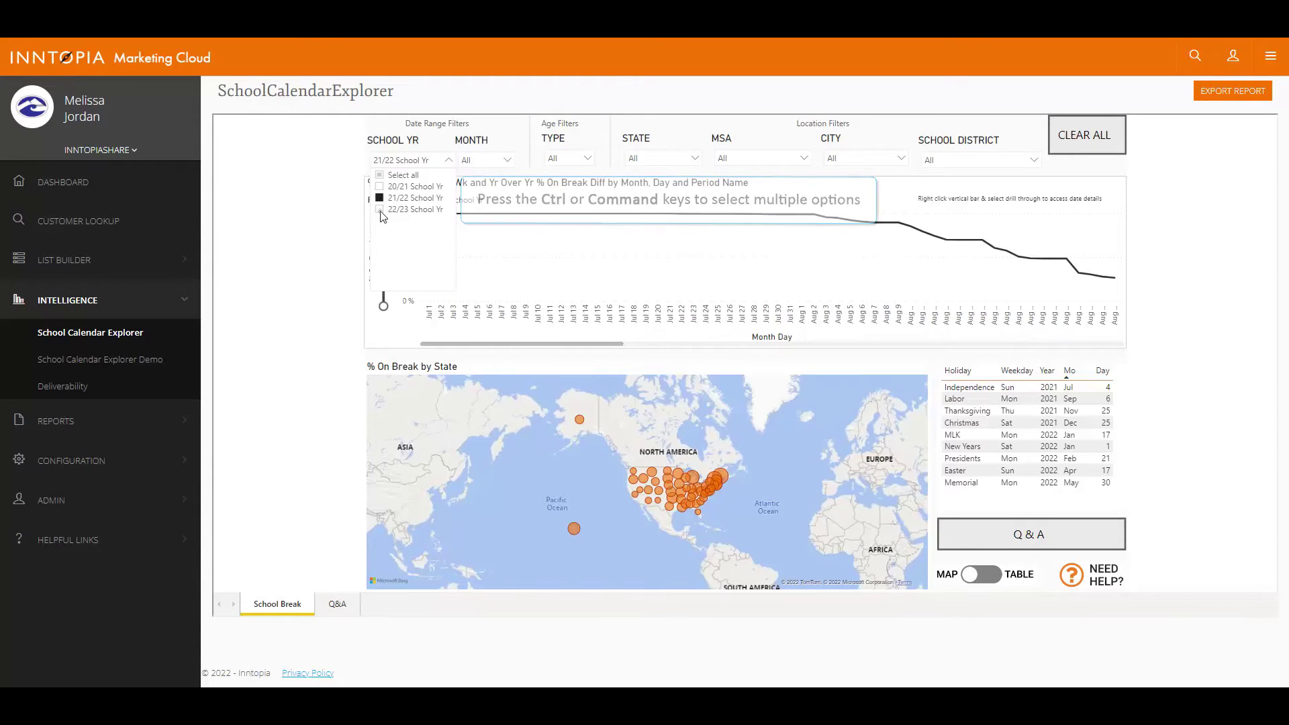
click(316, 237)
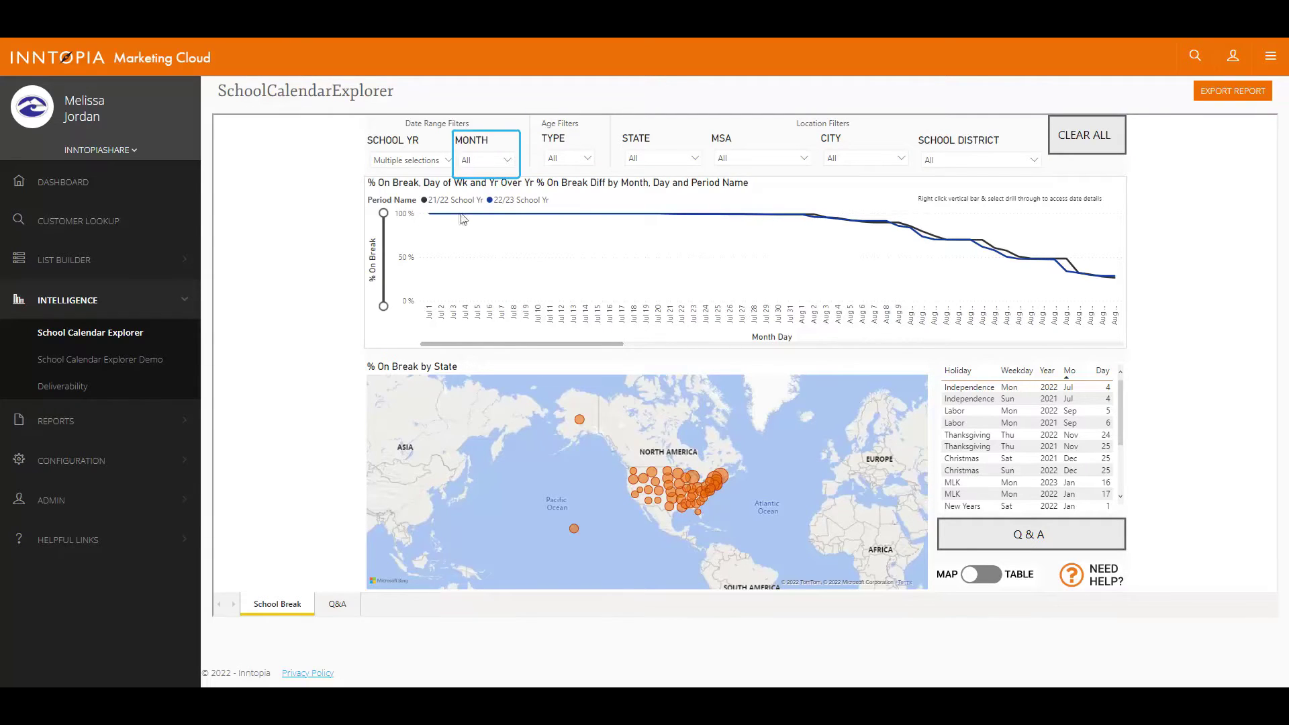
Deselect all months in the month filter and select only Aug and Sep.
click(508, 160)
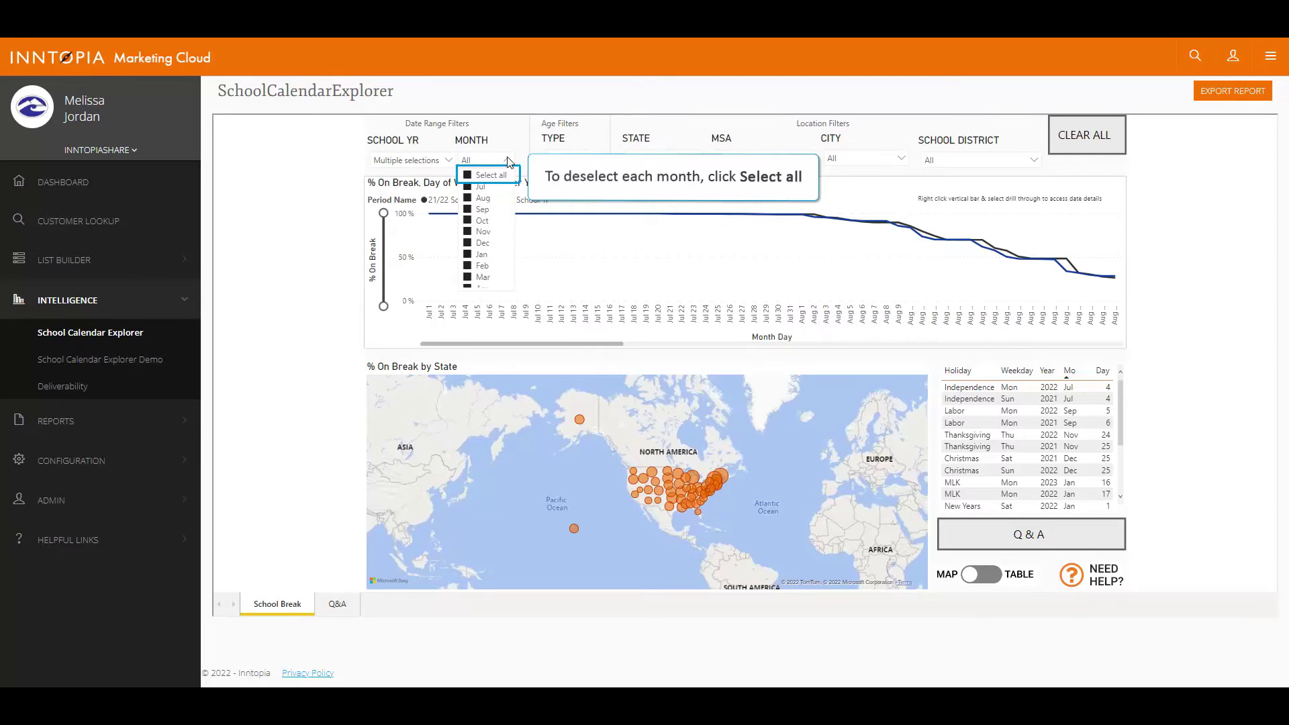
click(473, 176)
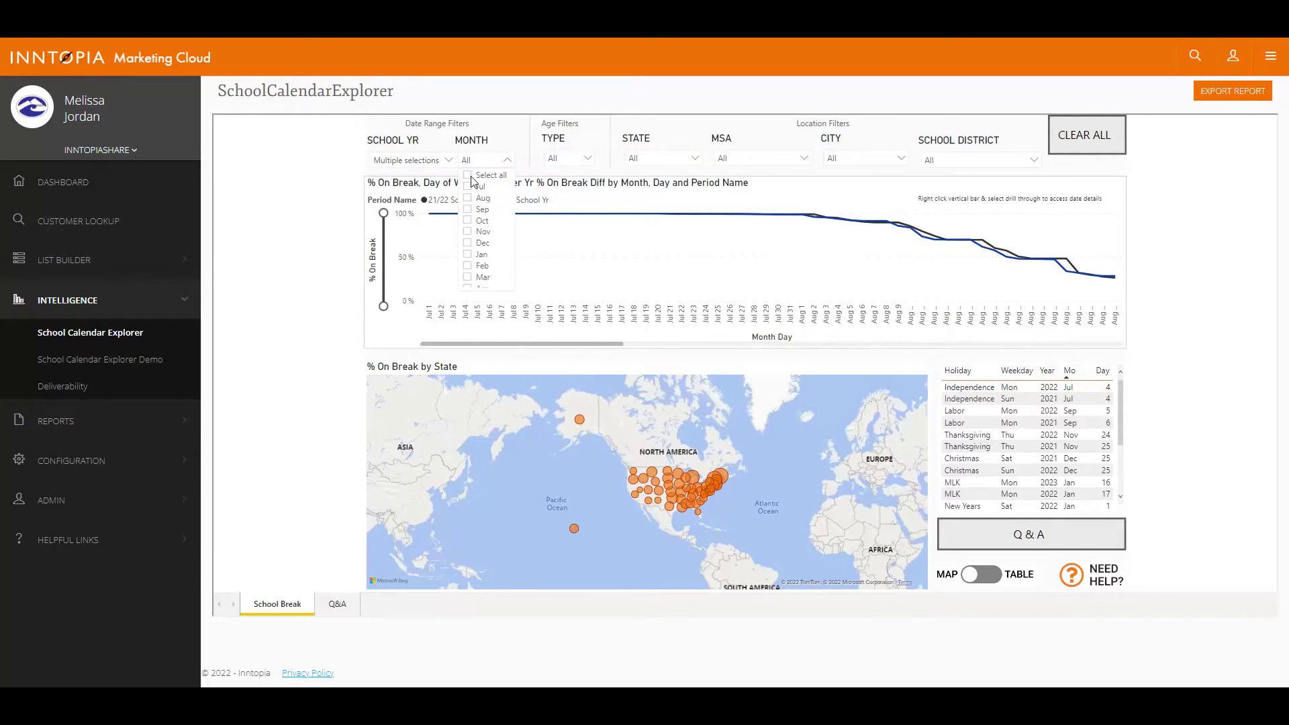
click(468, 199)
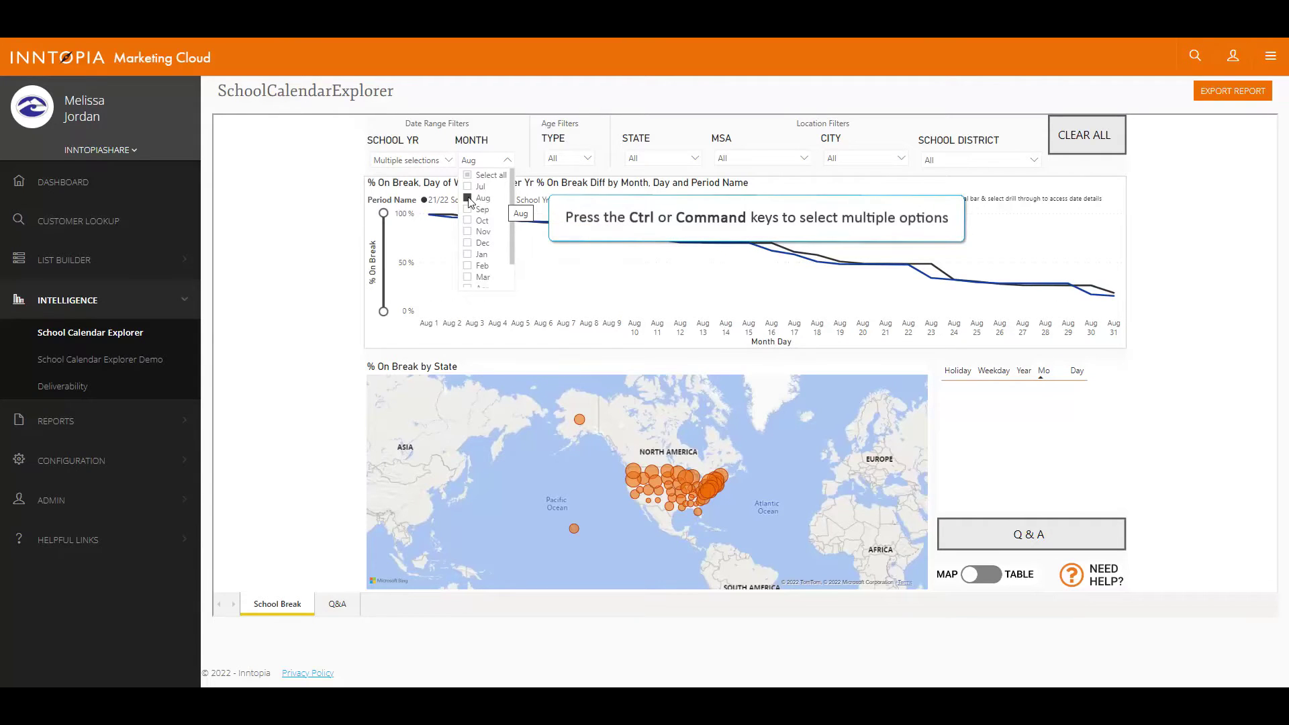
ctrl+click(468, 209)
click(522, 164)
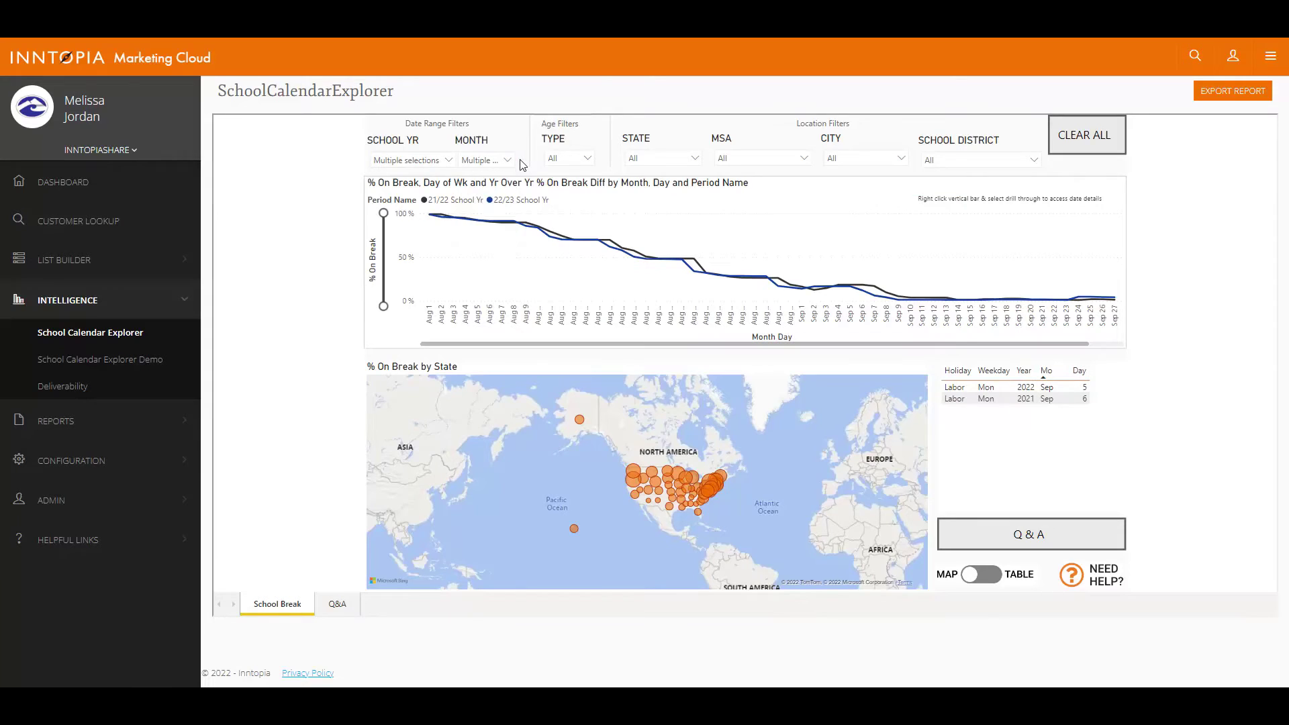
Toggle the K12 option in the school type age filter.
click(588, 159)
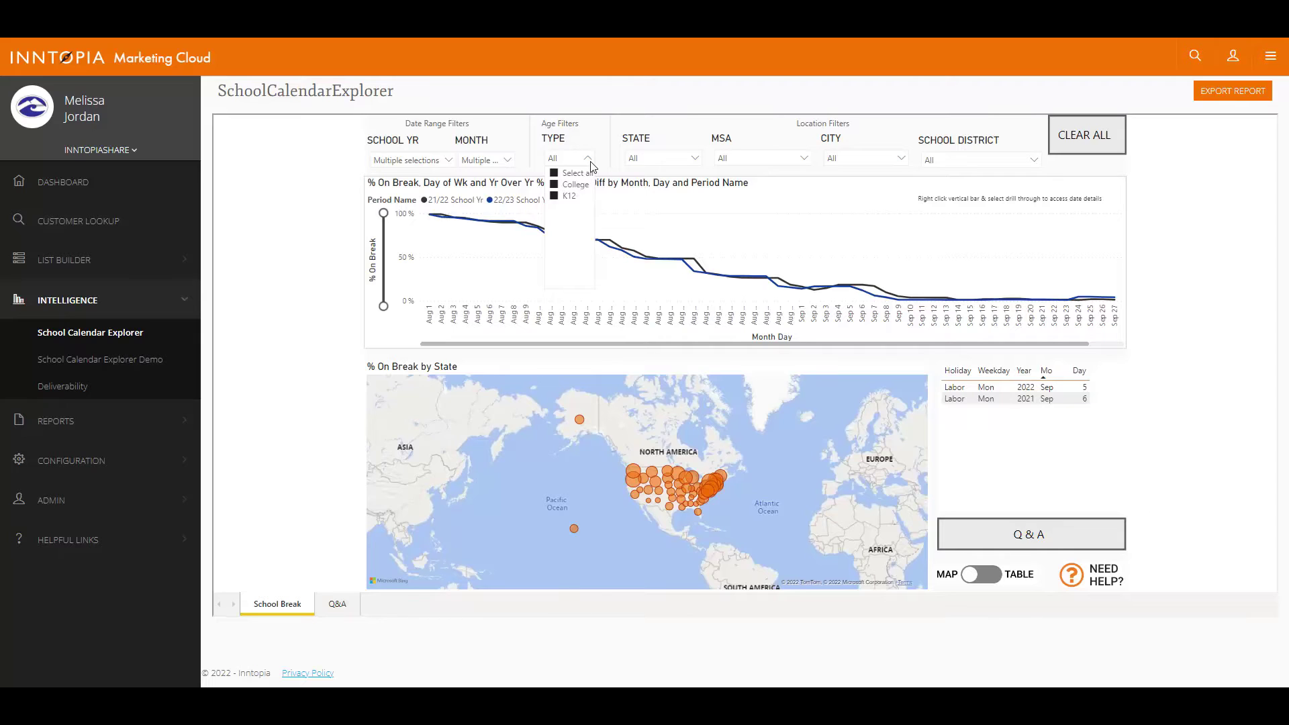
click(559, 195)
click(606, 163)
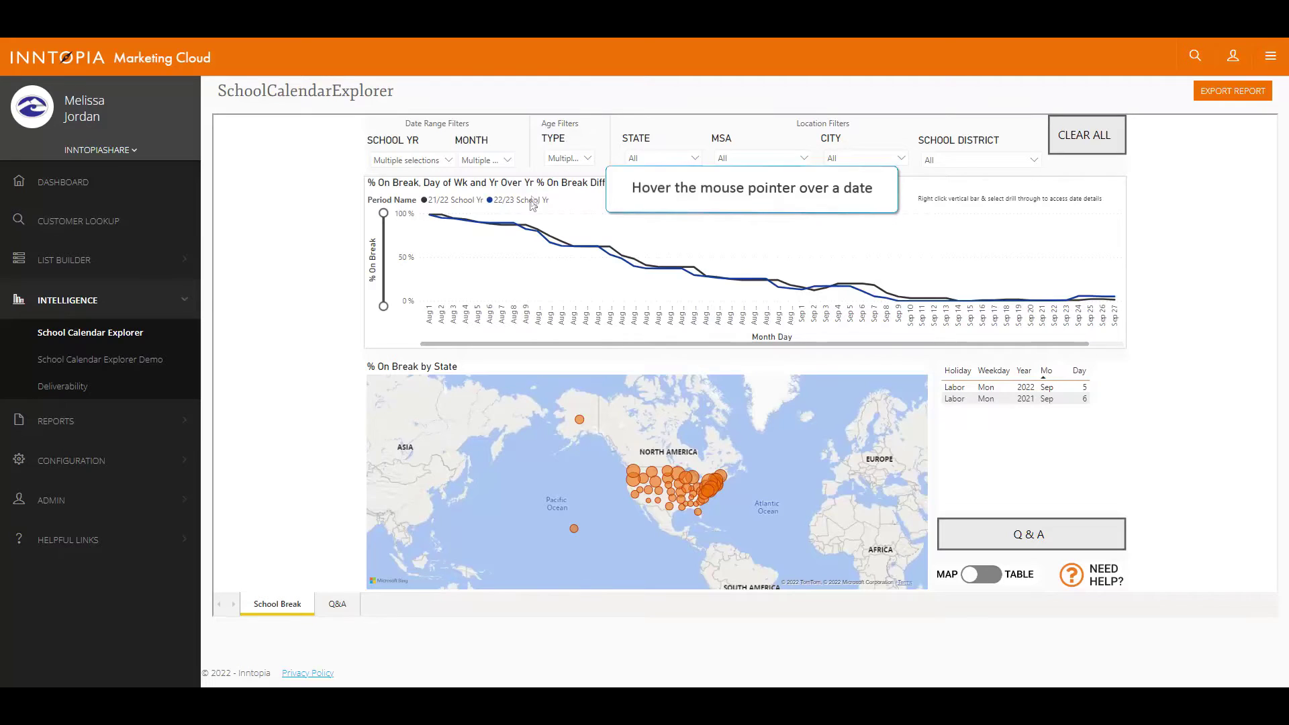
Drill through from the Aug 29 point of the % On Break line chart to its Date Detail.
mouse_move(528, 231)
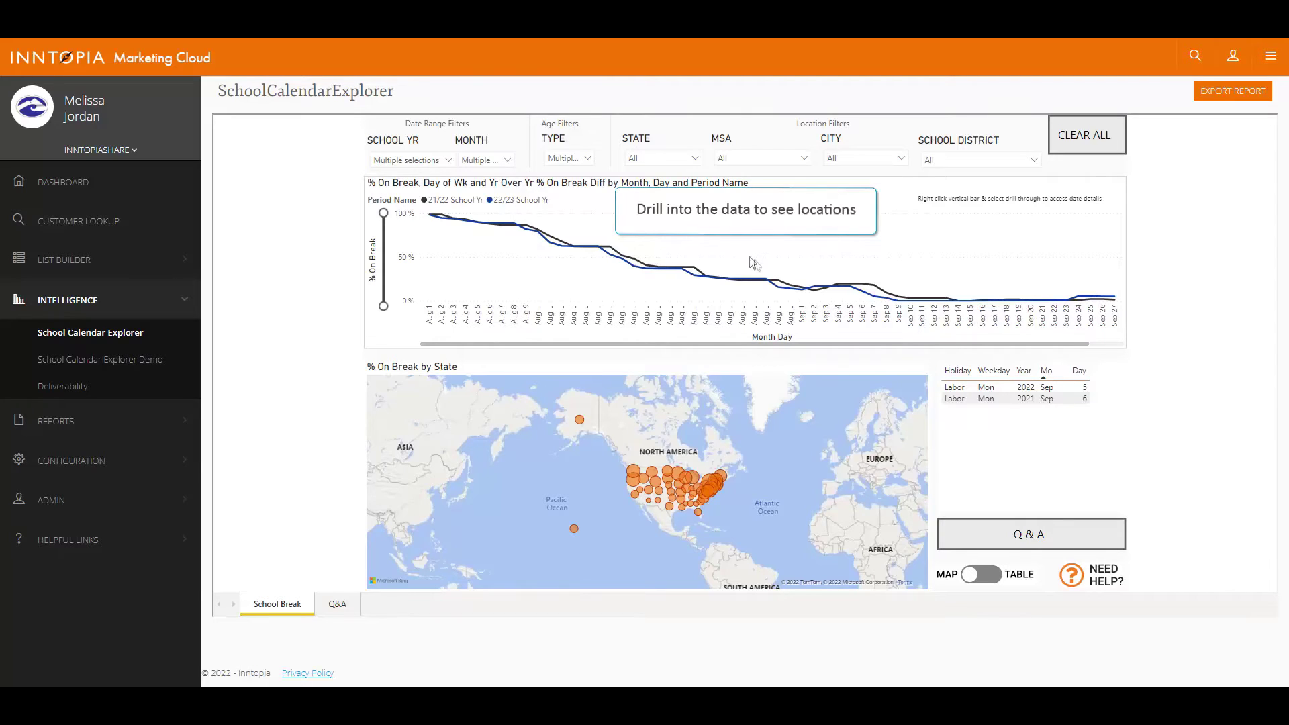
mouse_move(768, 285)
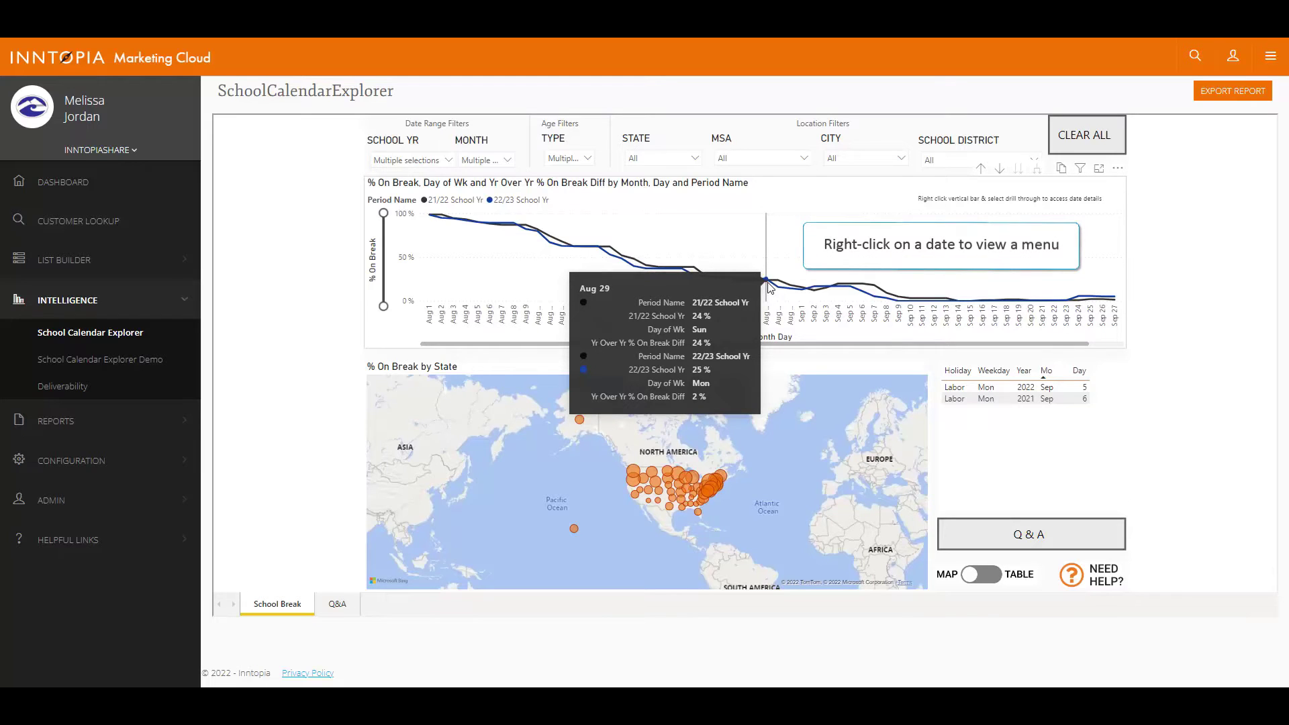
right_click(767, 283)
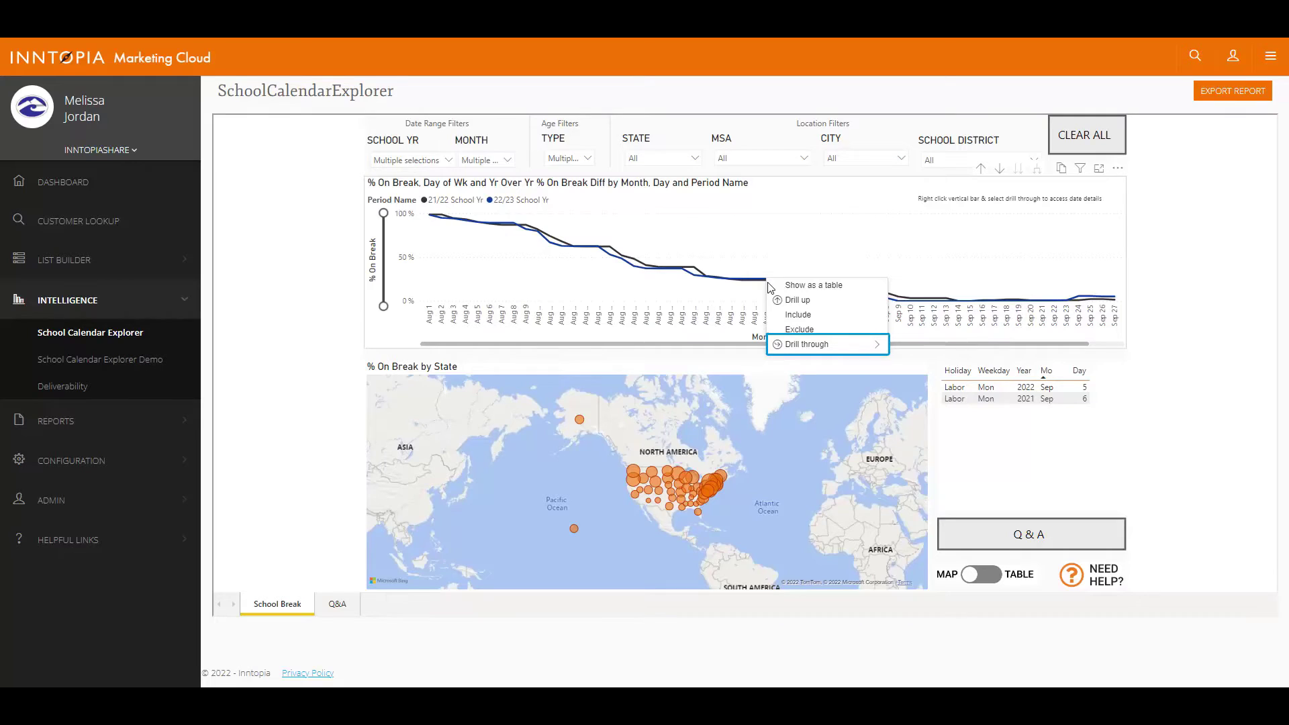
mouse_move(850, 351)
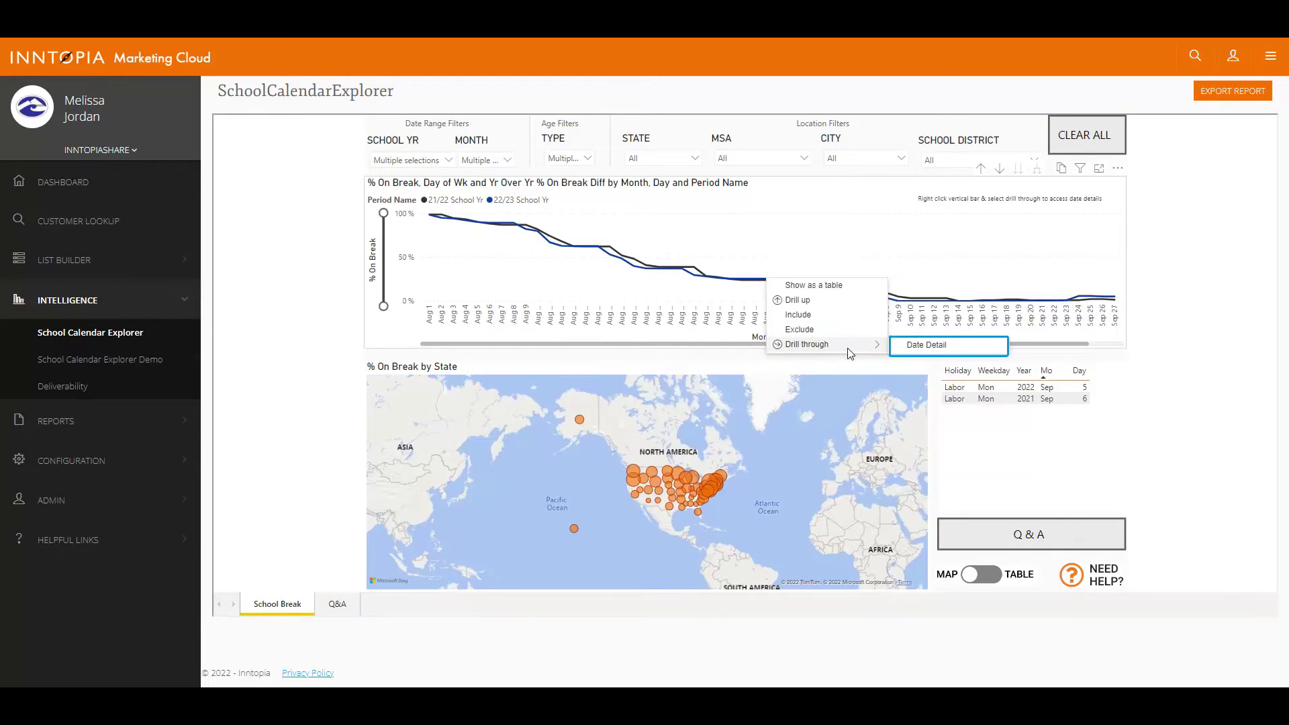
click(923, 346)
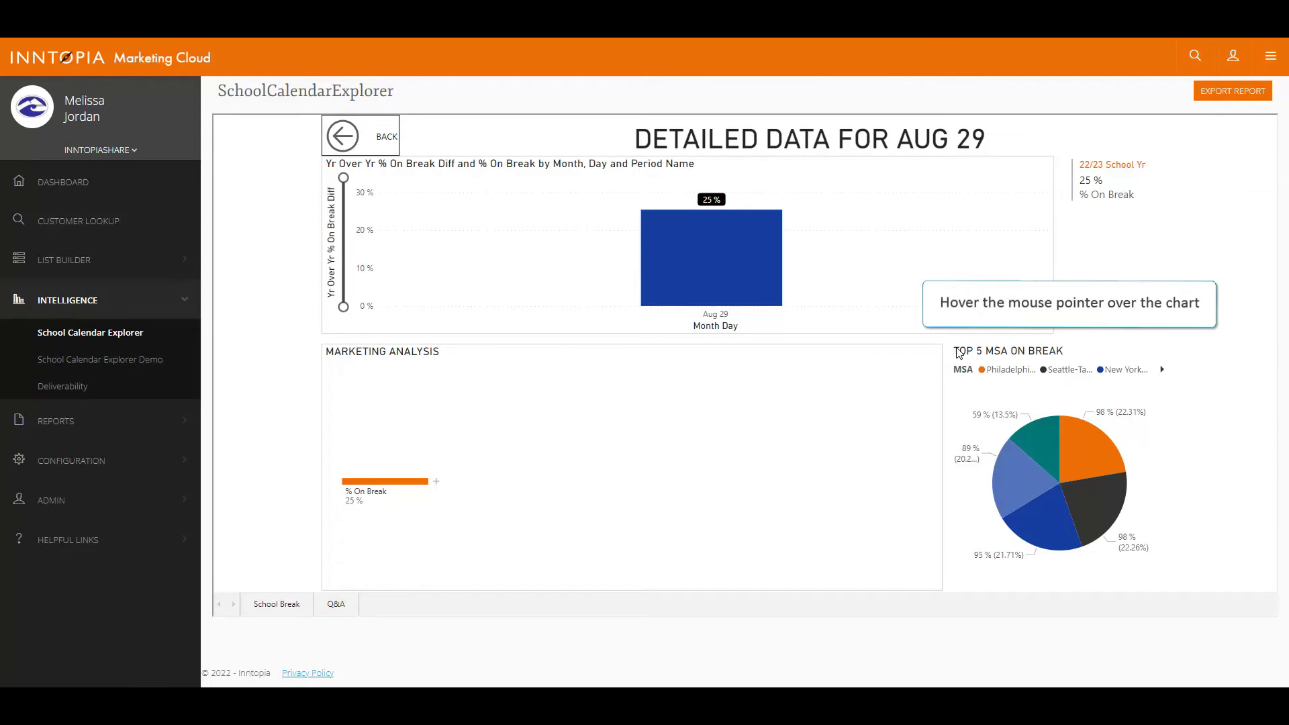
View the Top 5 MSA On Break pie chart as a table, and return to the date detail report.
mouse_move(1125, 392)
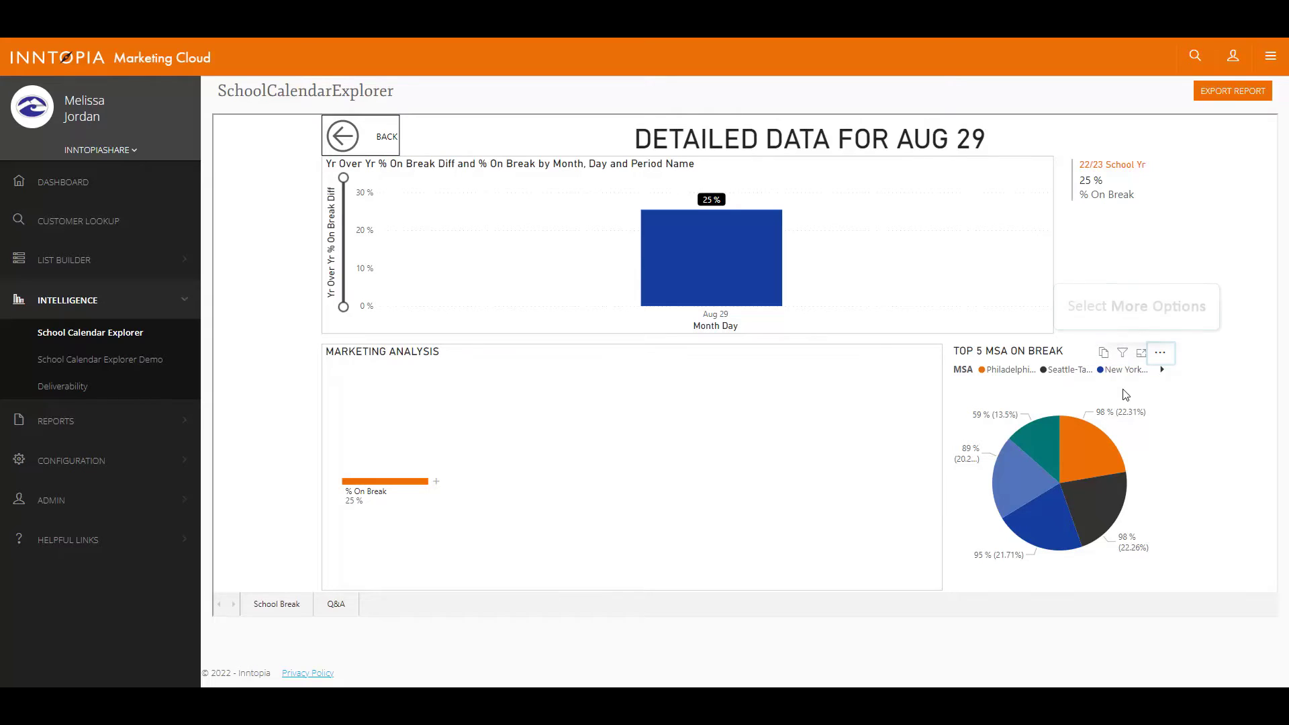
click(1160, 354)
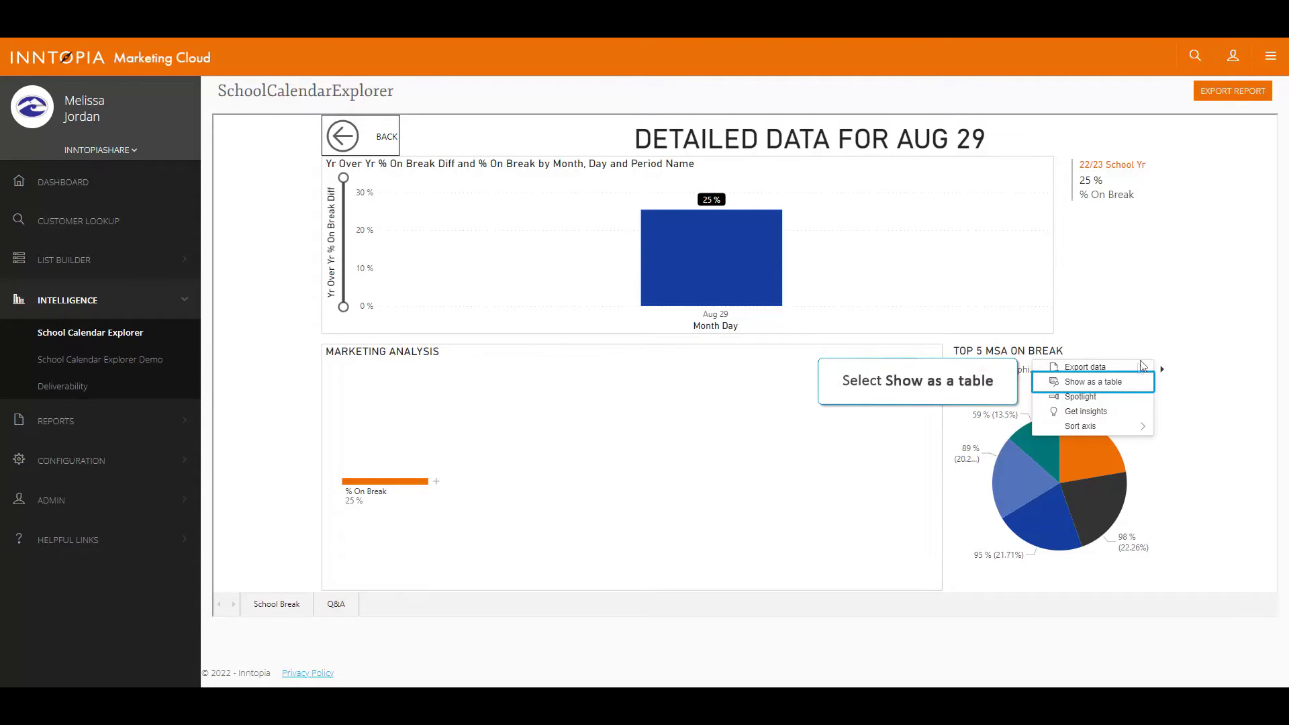
click(1092, 381)
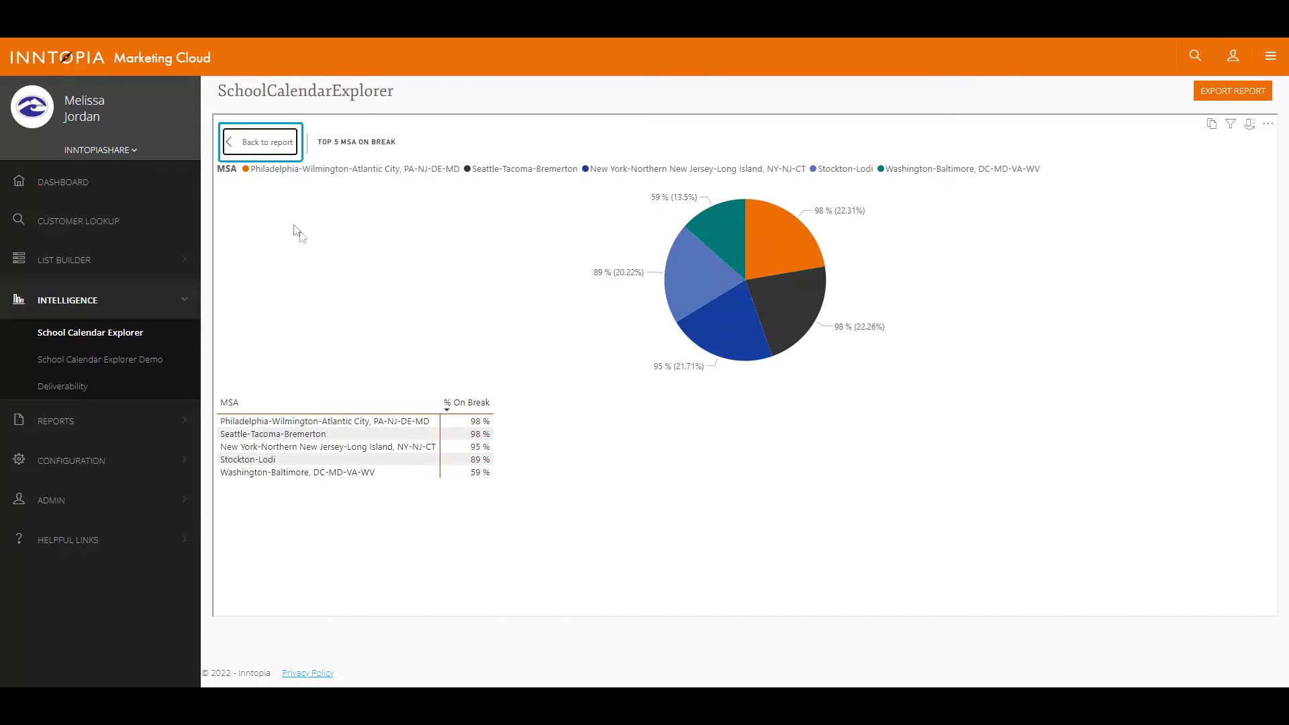
click(261, 141)
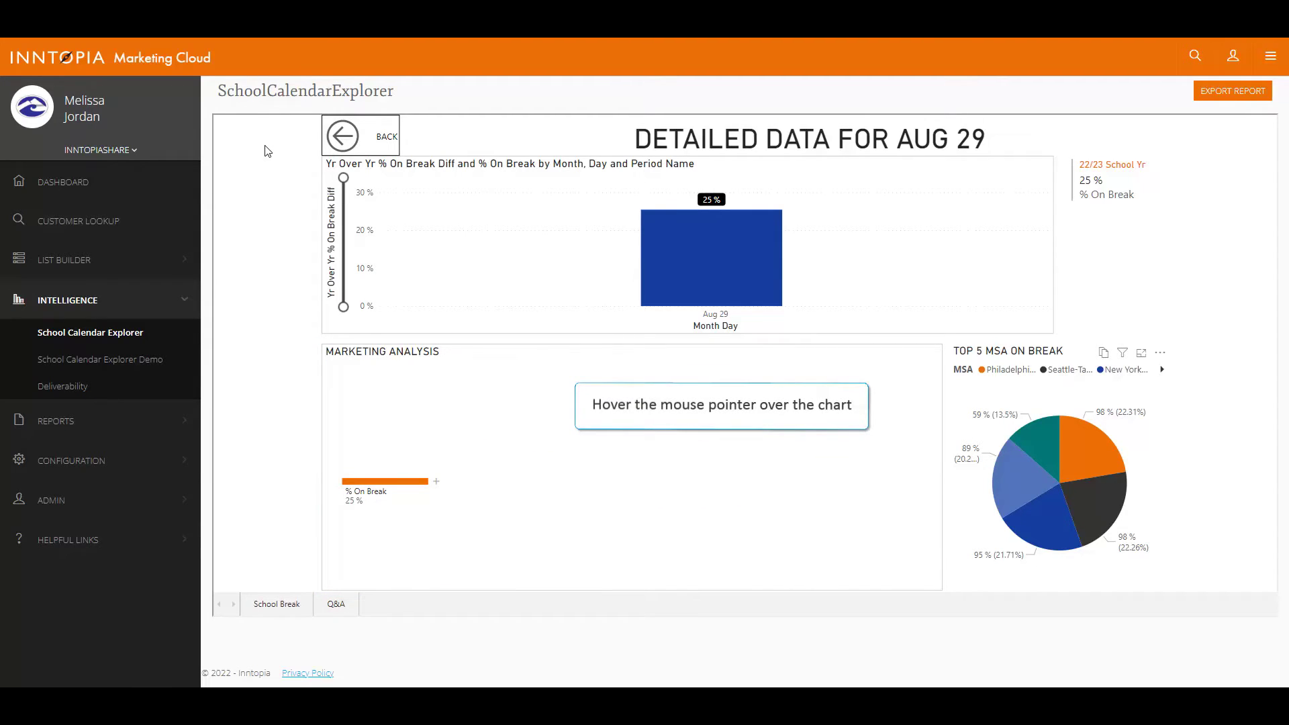
Open the Marketing Analysis chart in focus mode and break % On Break down by State.
mouse_move(884, 371)
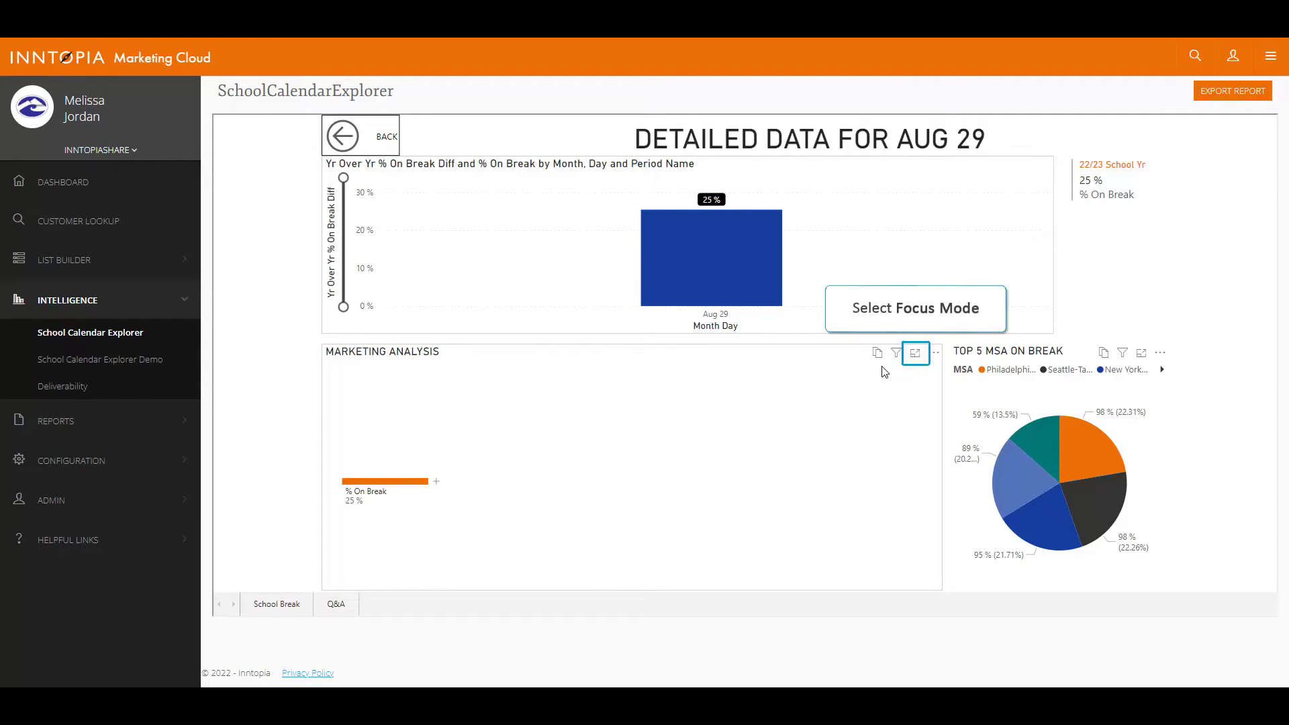
click(915, 353)
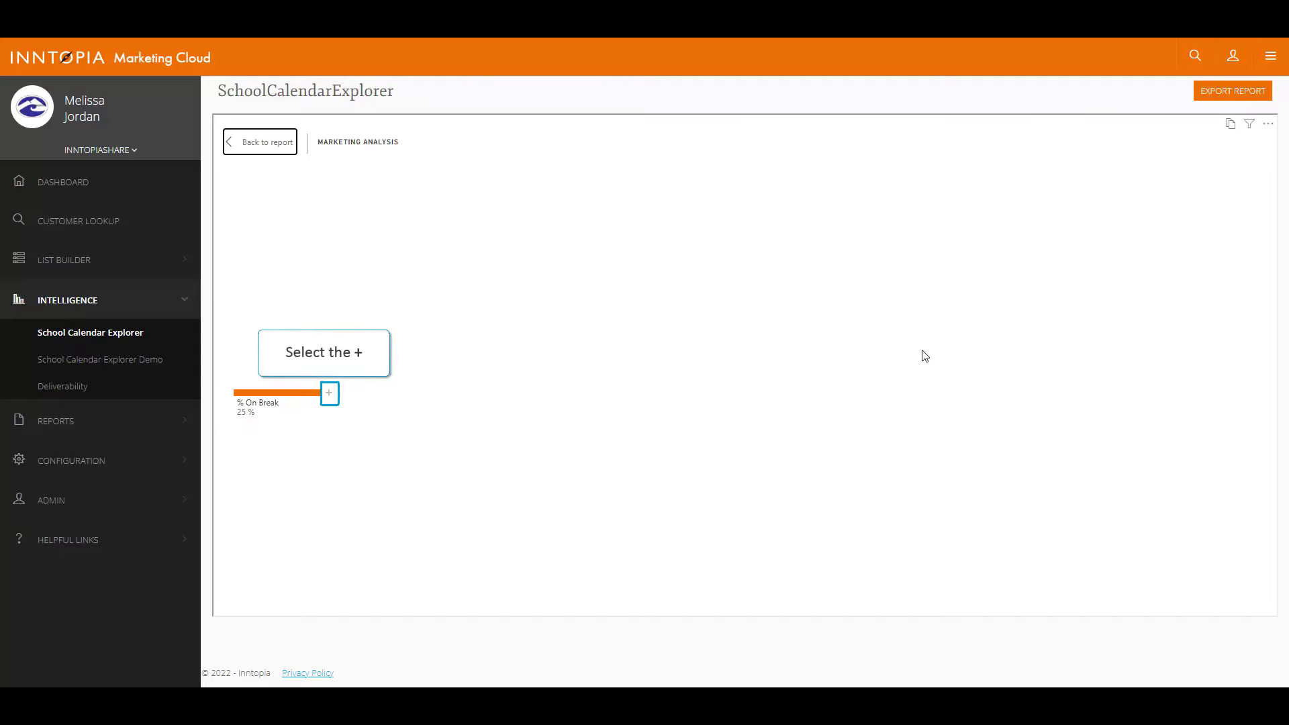
click(329, 393)
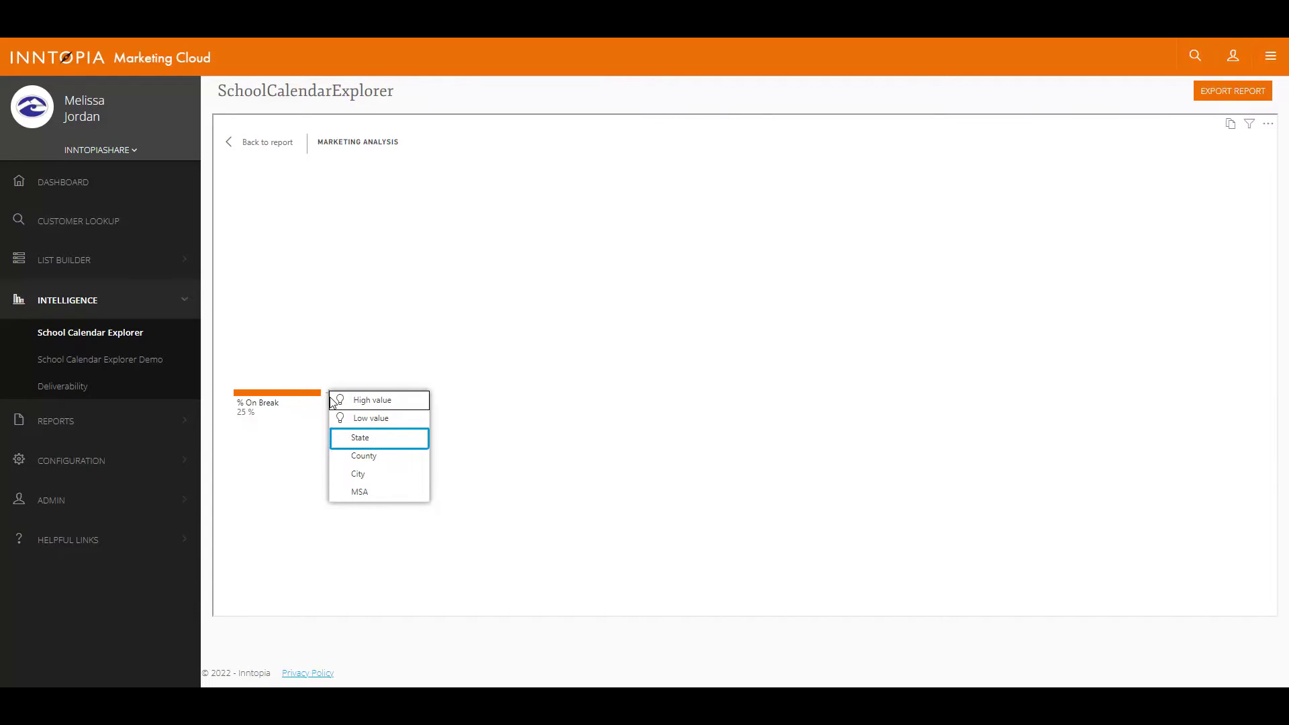
click(381, 440)
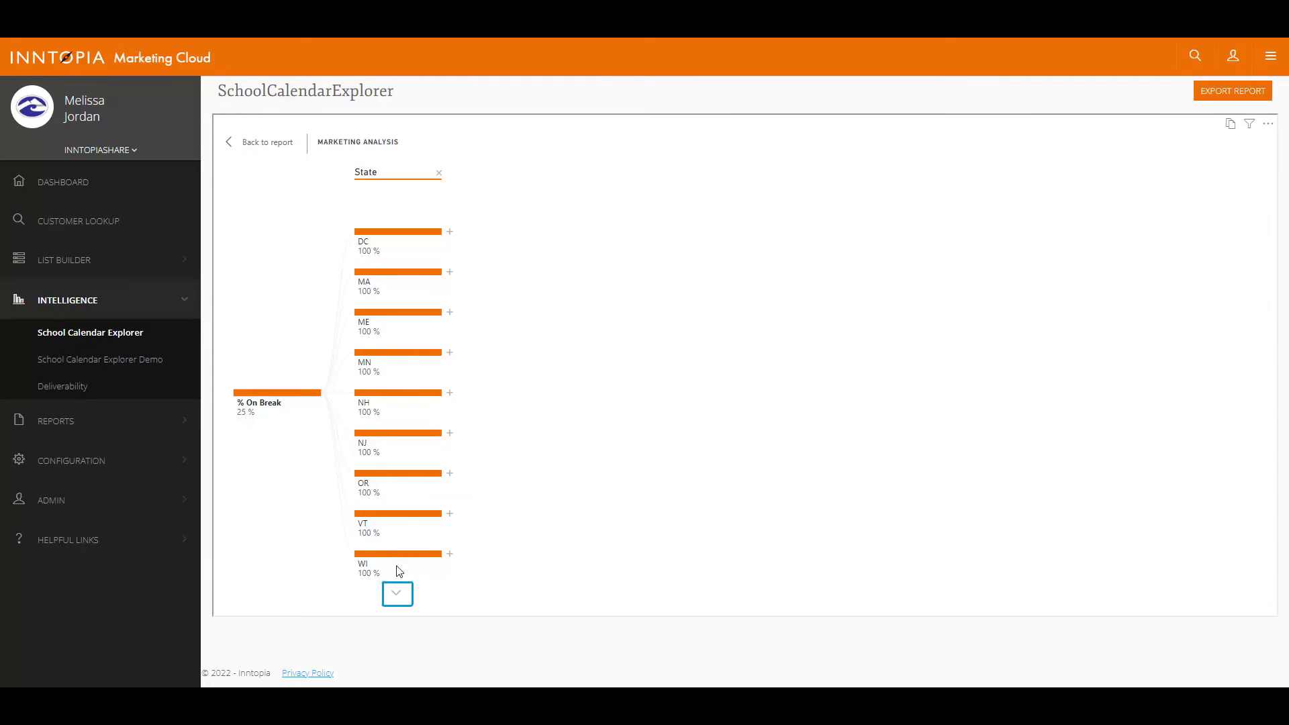
Expand the MT state branch of the Marketing Analysis tree by MSA.
click(398, 593)
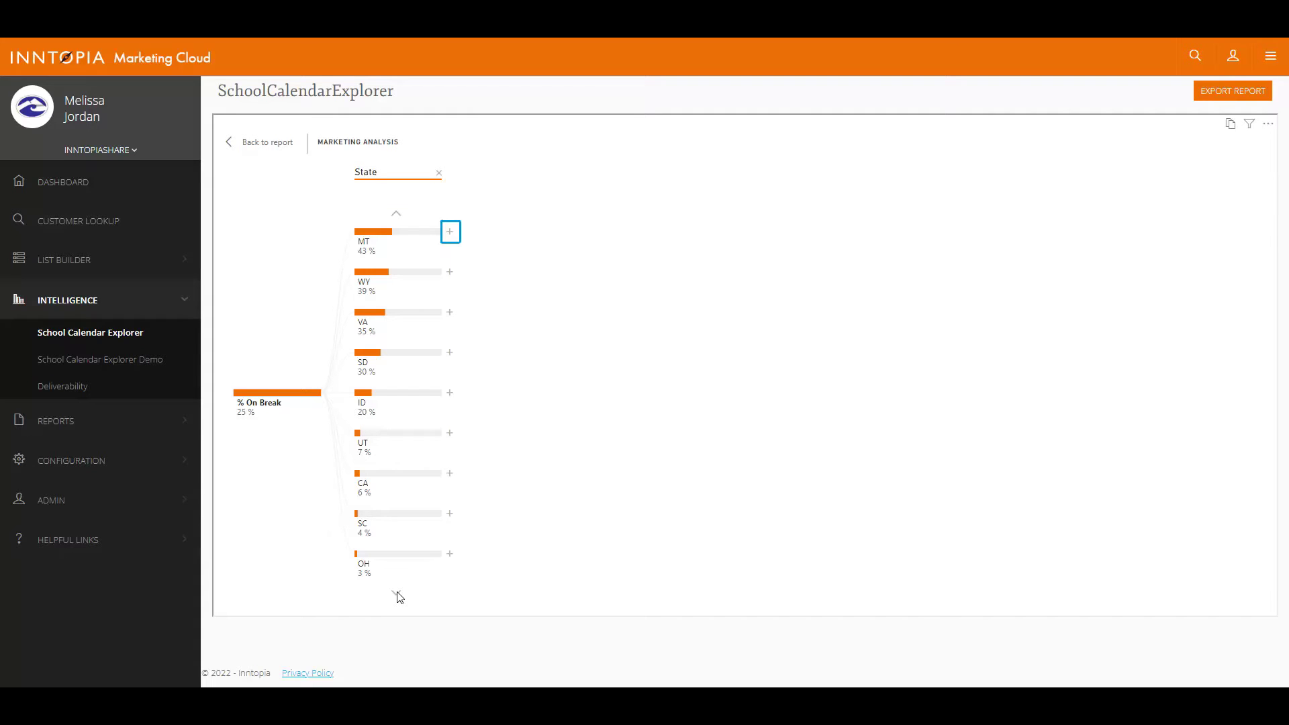
click(450, 232)
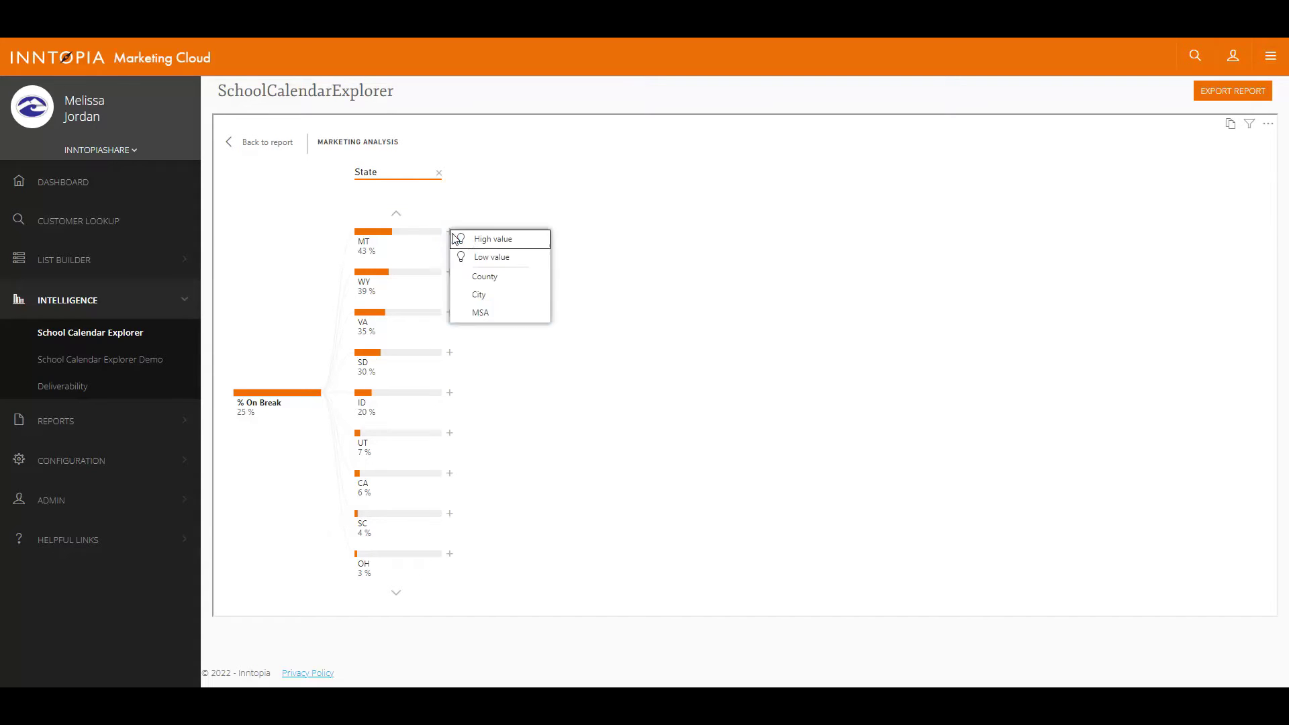
click(495, 313)
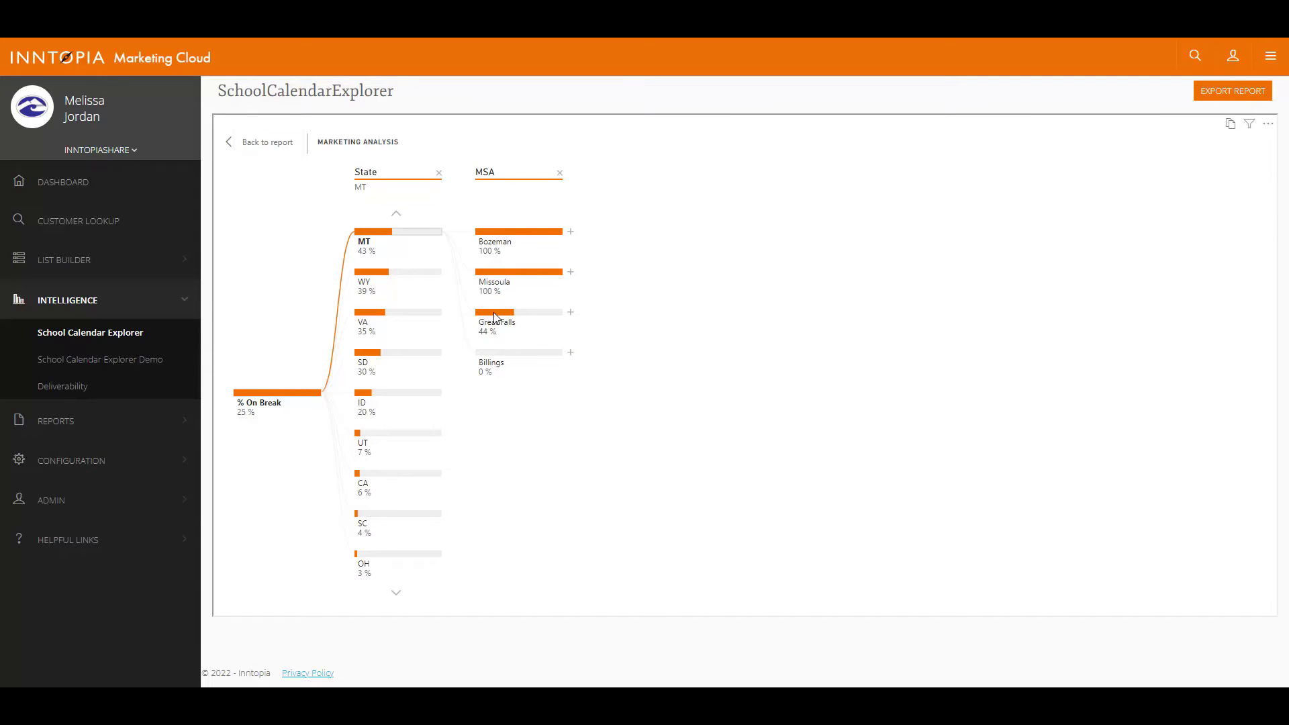
Return from the focused chart to the School Break page and clear all report filters.
click(282, 147)
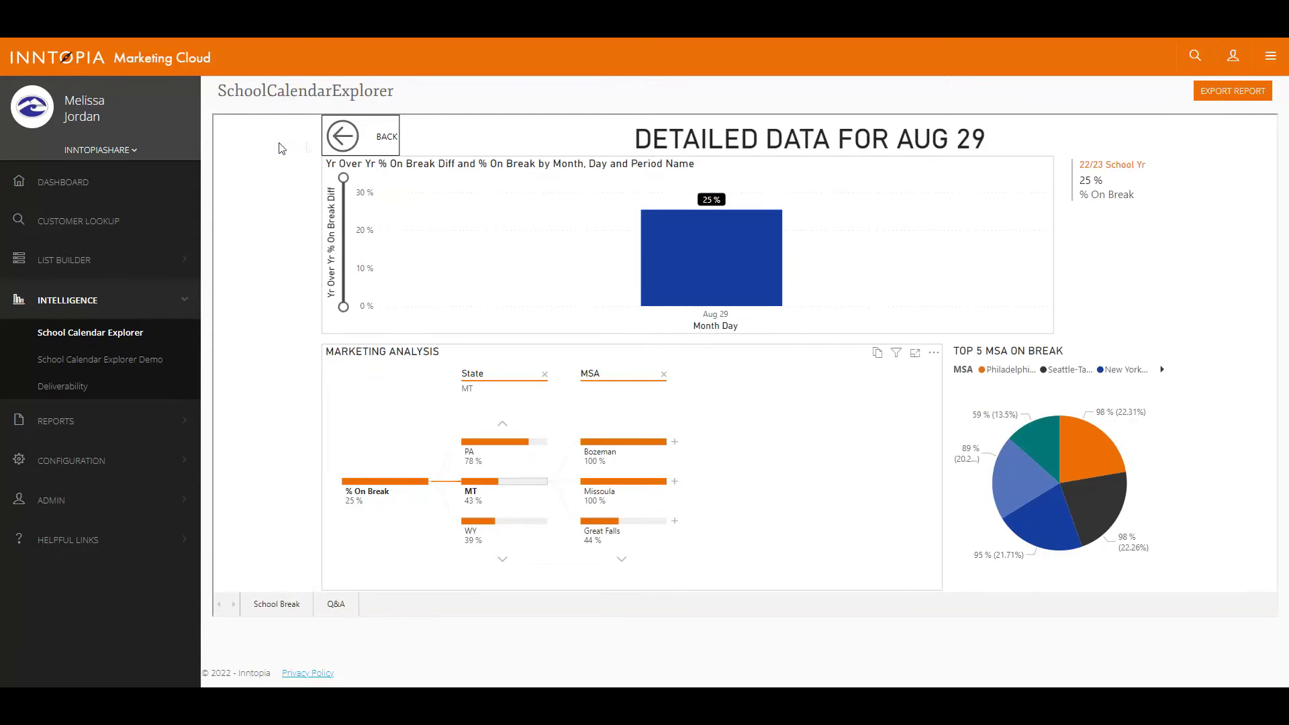
click(347, 143)
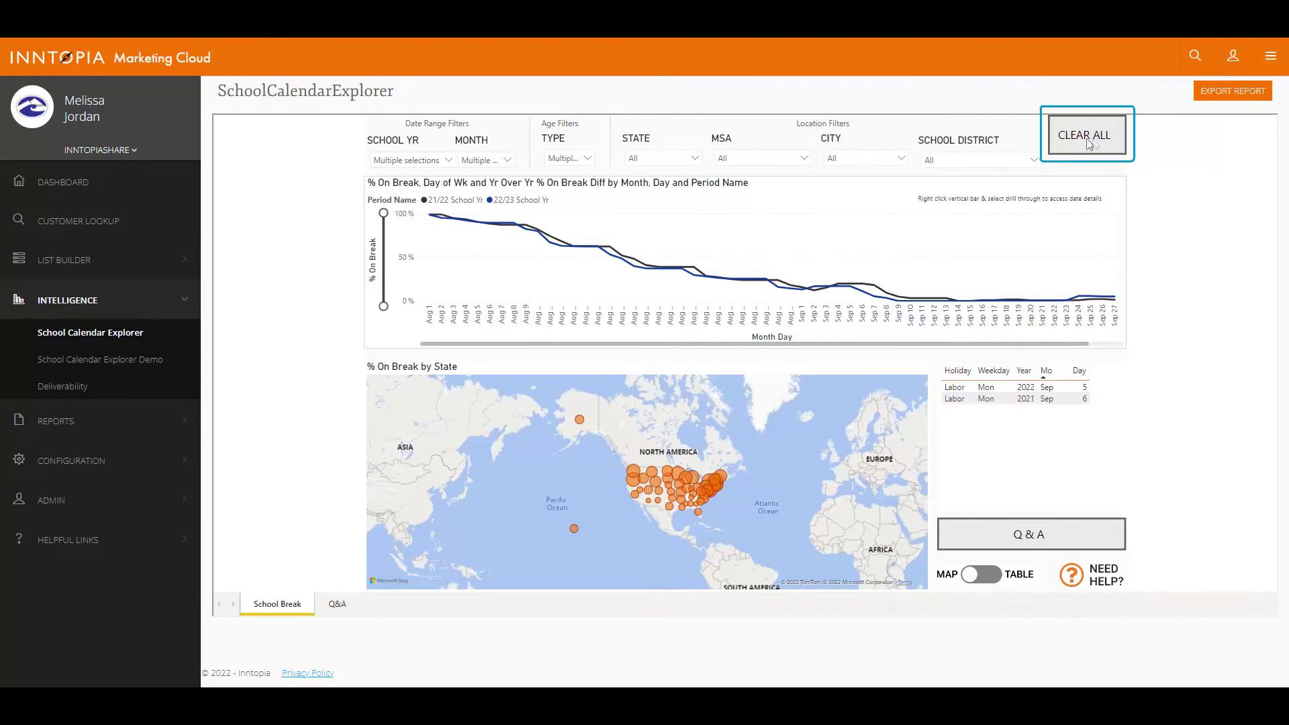
click(1112, 144)
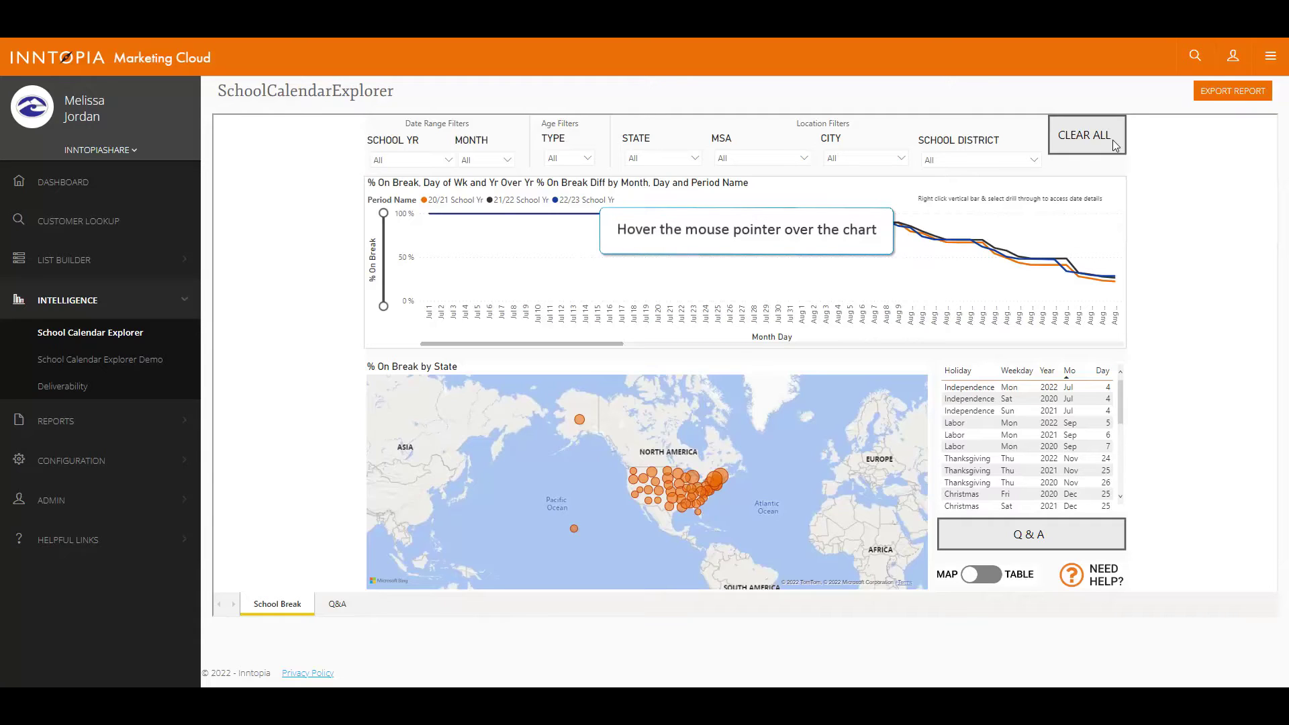
Drill the % On Break line chart up to month level, and use Drill Mode to drill down into Apr.
mouse_move(1068, 228)
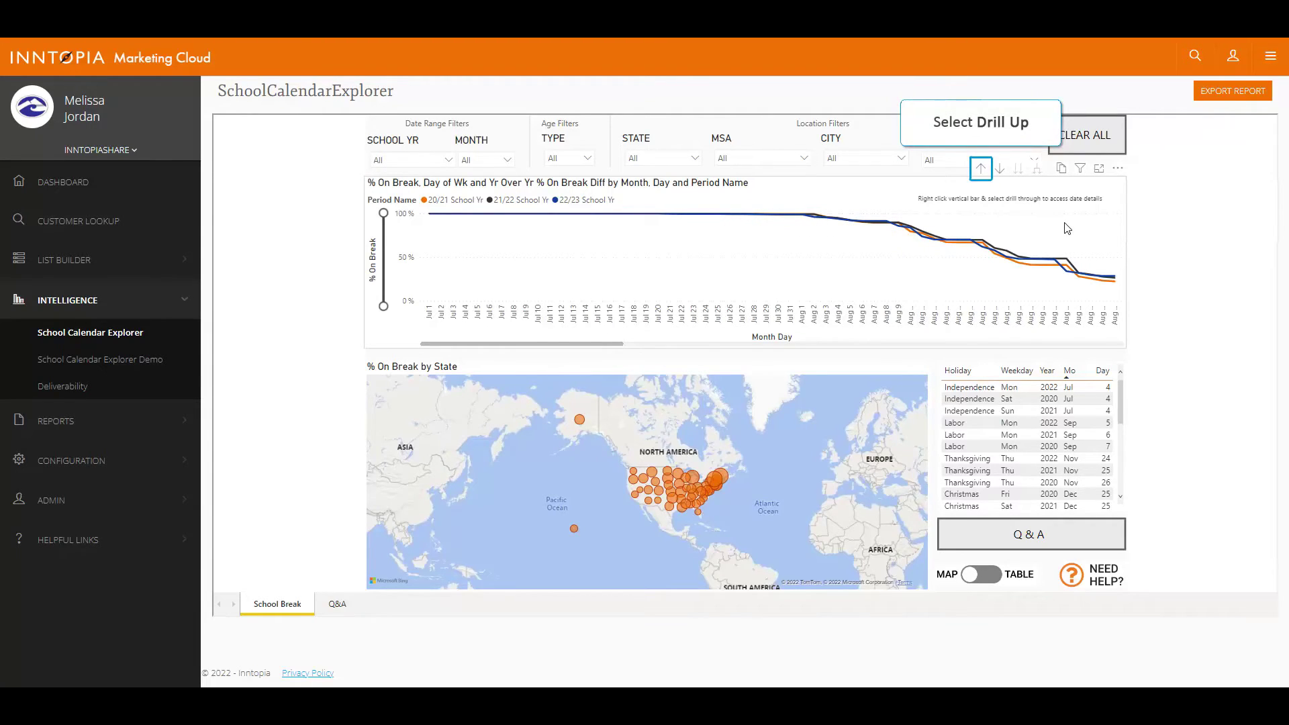
click(981, 170)
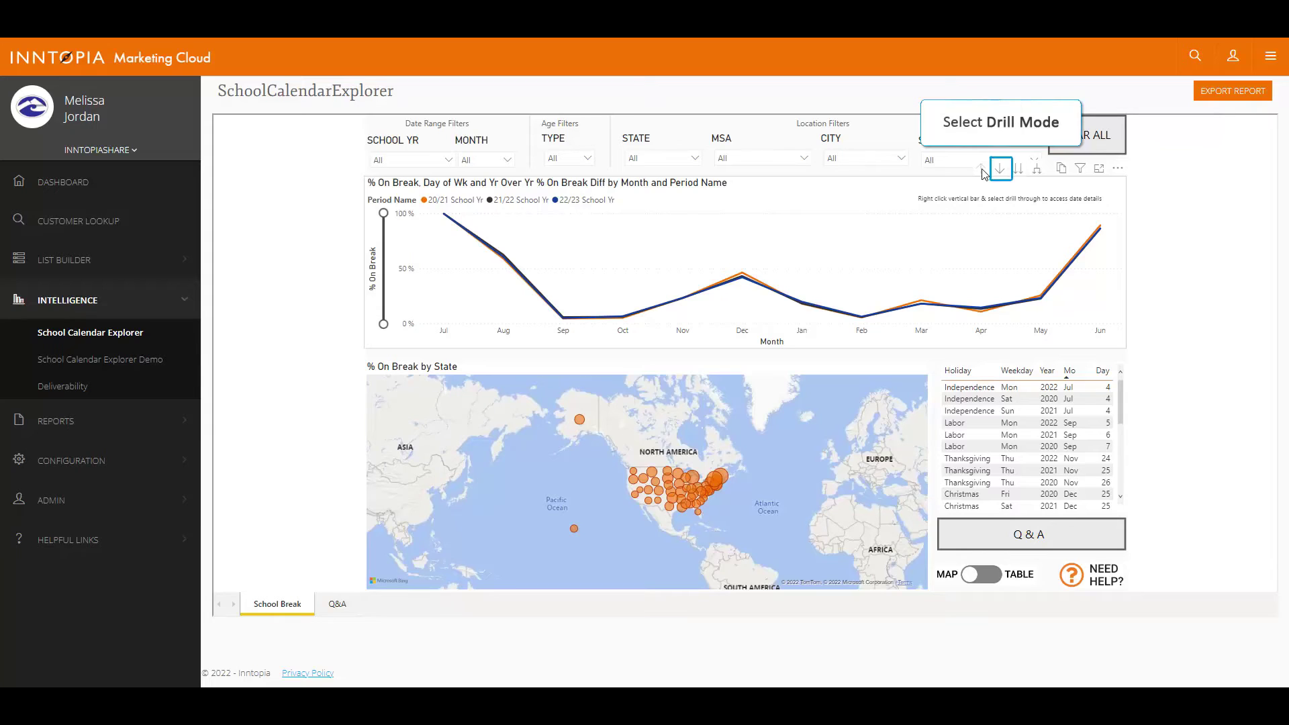
click(1000, 168)
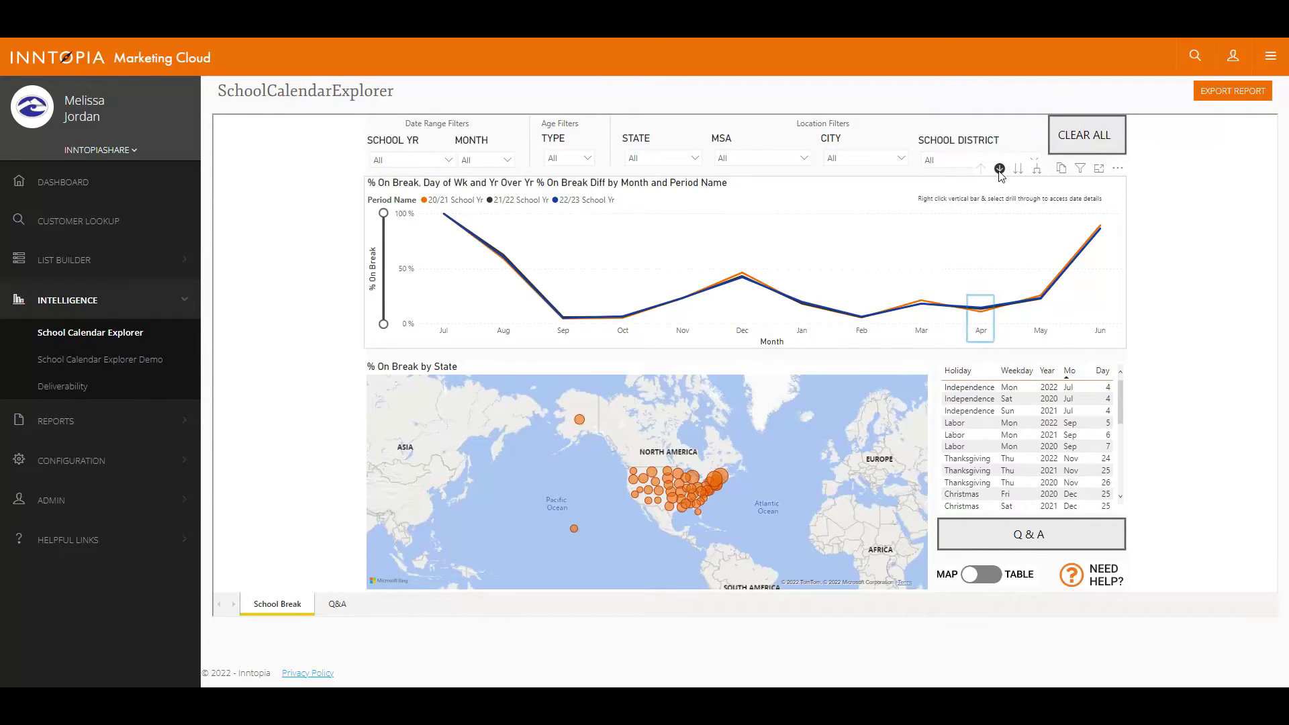
click(980, 320)
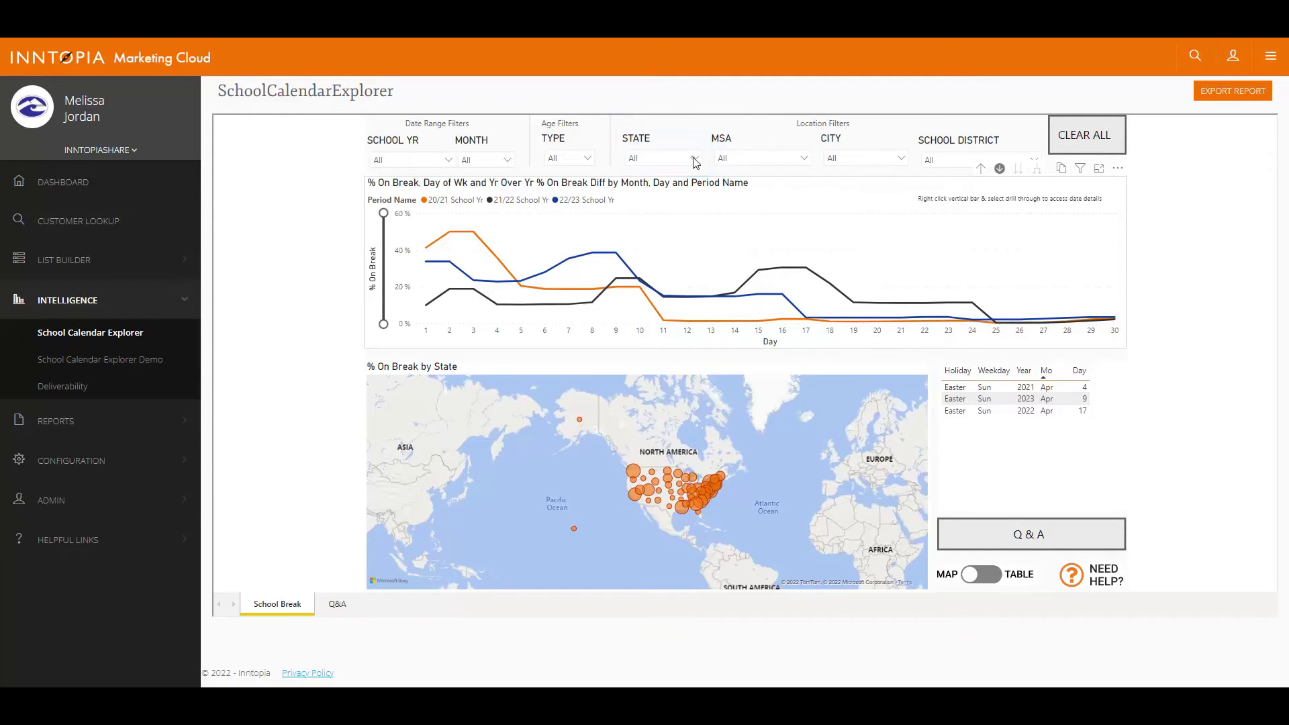
Filter the School Break report to the state CA.
click(655, 160)
click(642, 230)
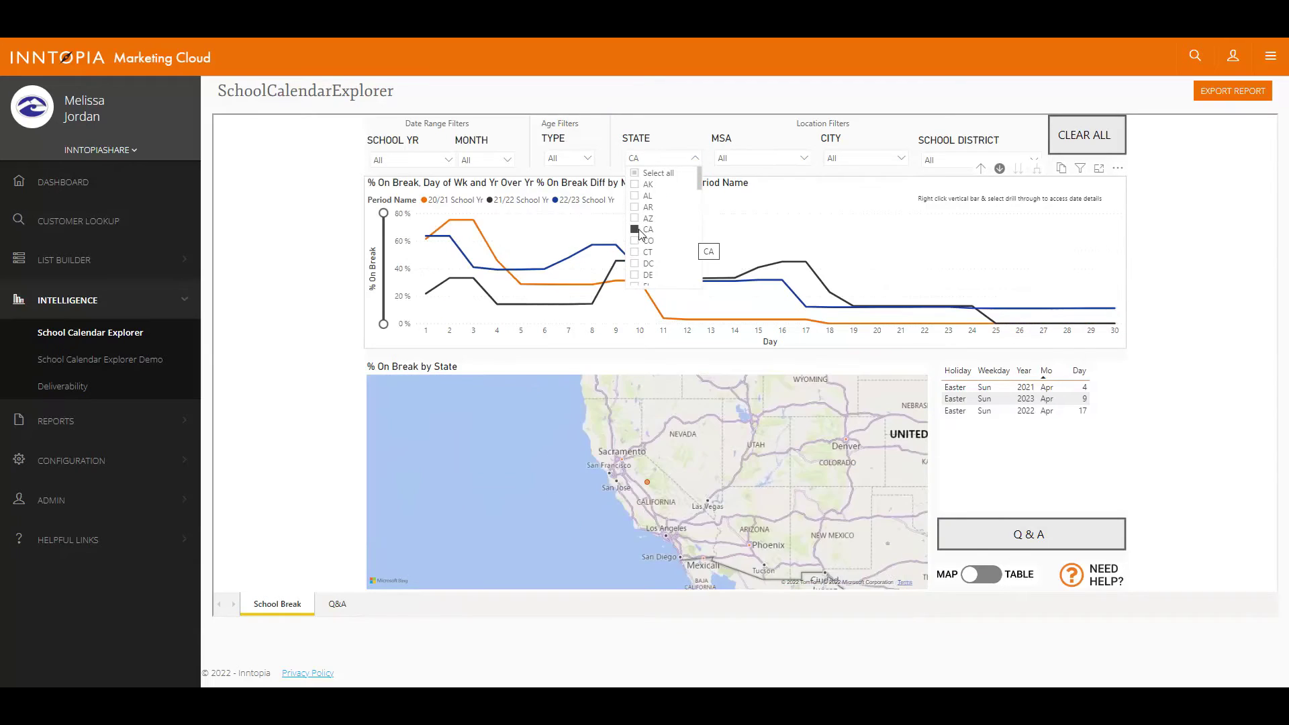
click(712, 160)
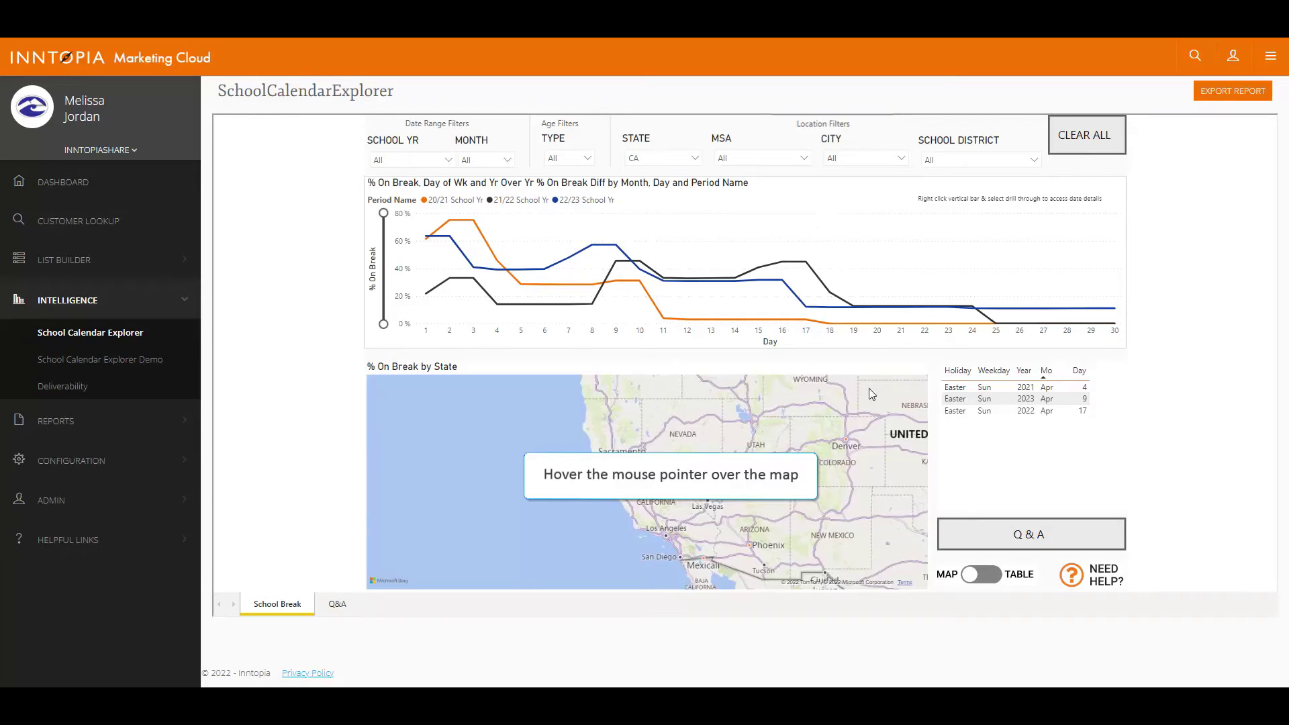
Expand the % On Break map one level down to county and examine the California county bubbles up close.
mouse_move(870, 393)
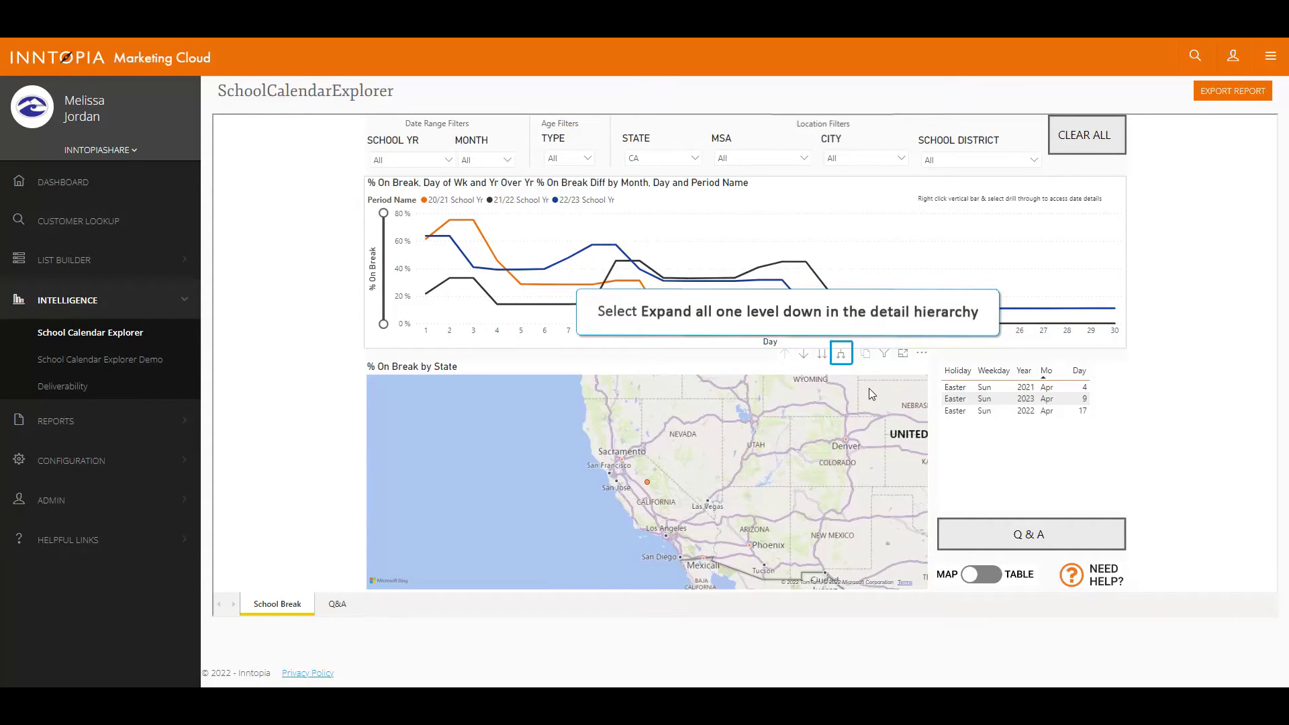
click(841, 354)
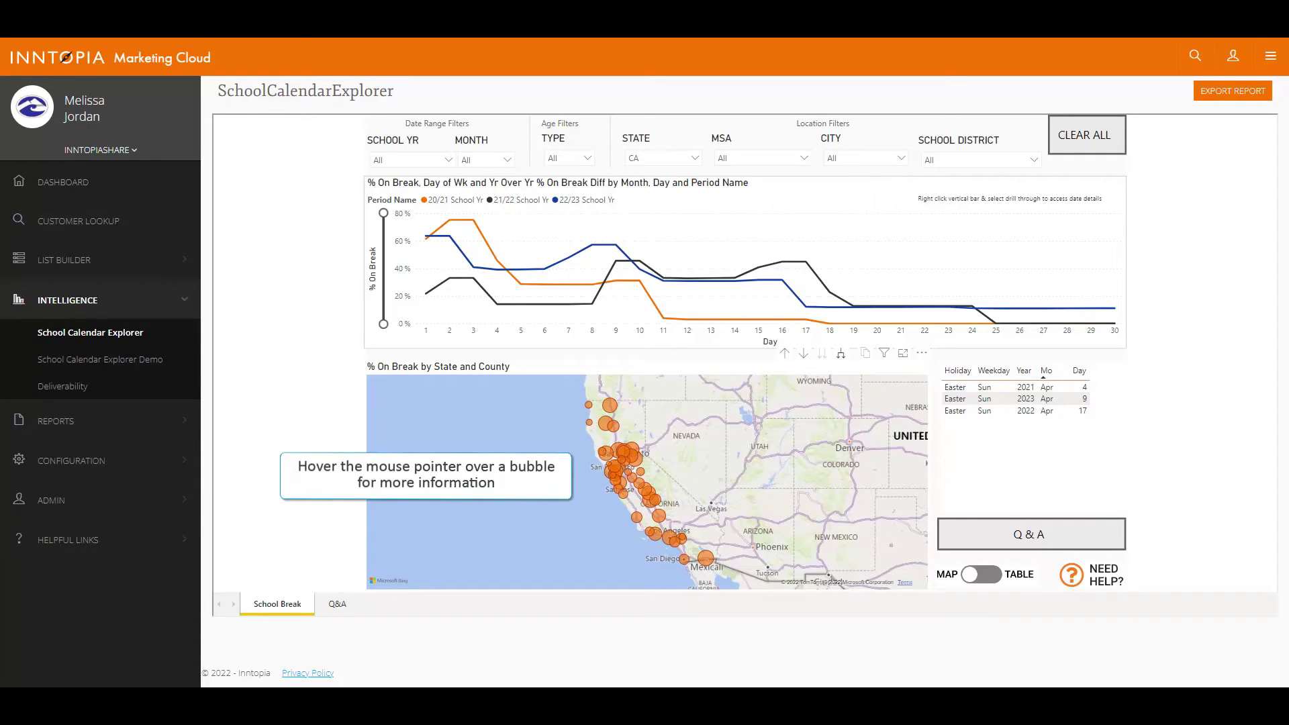
mouse_move(605, 456)
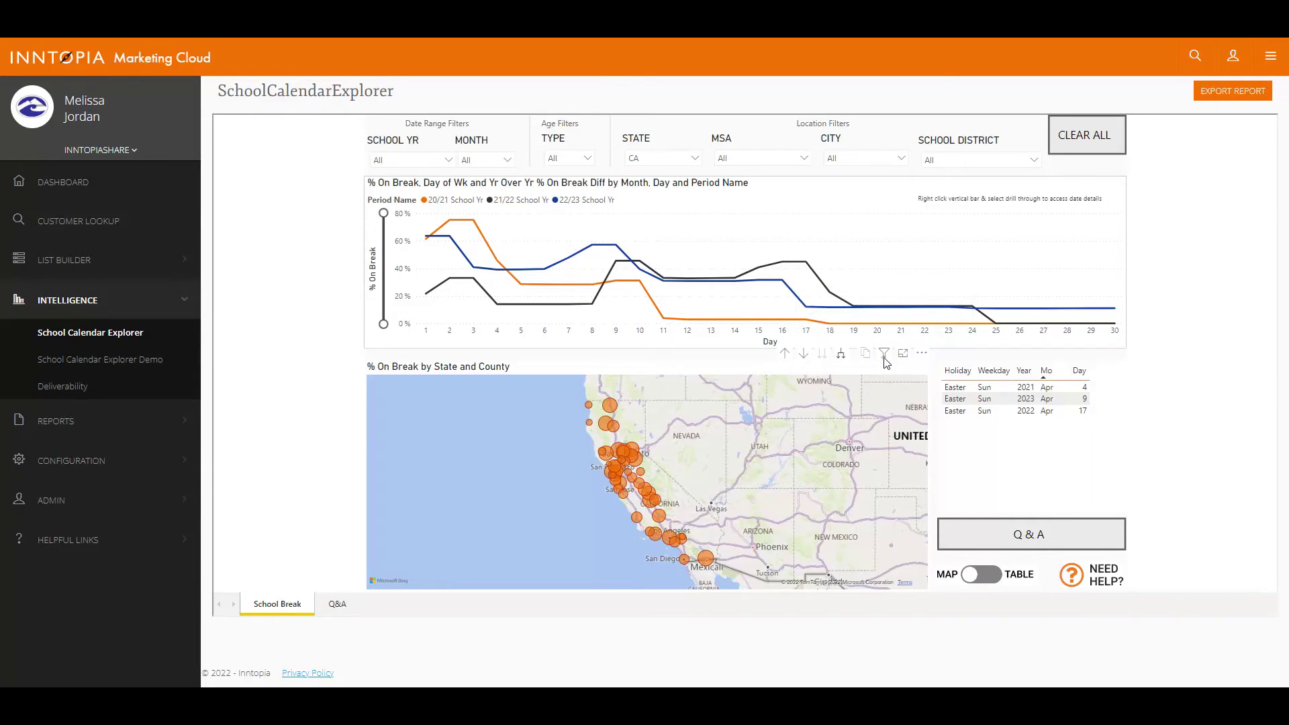
mouse_move(886, 363)
drag(666, 483, 728, 550)
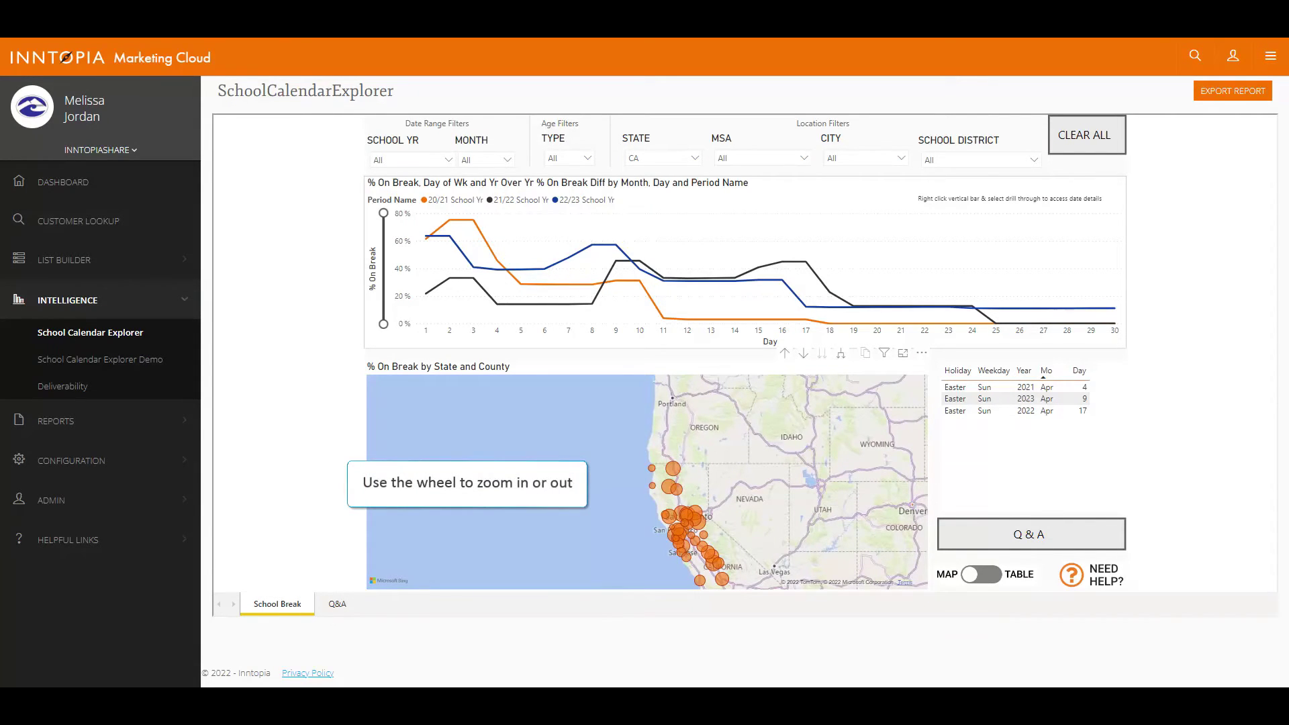
scroll(731, 550, up, 2)
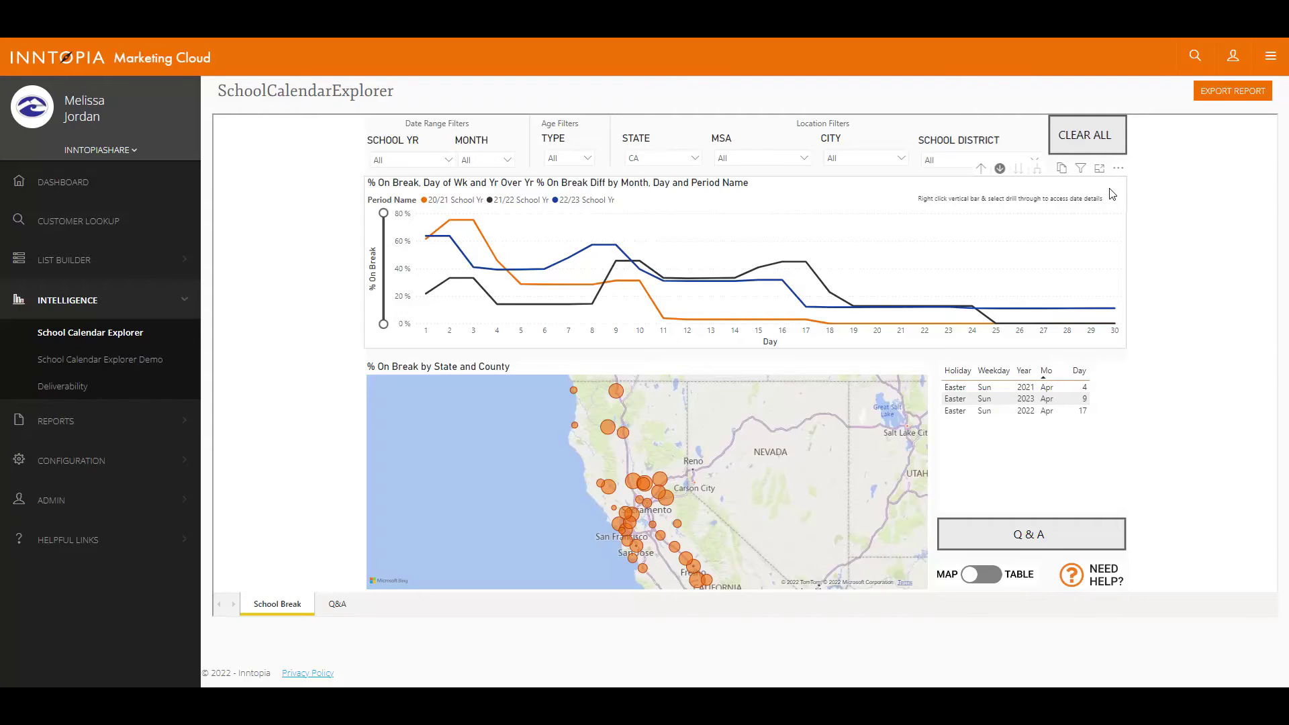
Drill the % On Break line chart up to month level, and drill through Apr to its Date Detail page.
click(981, 170)
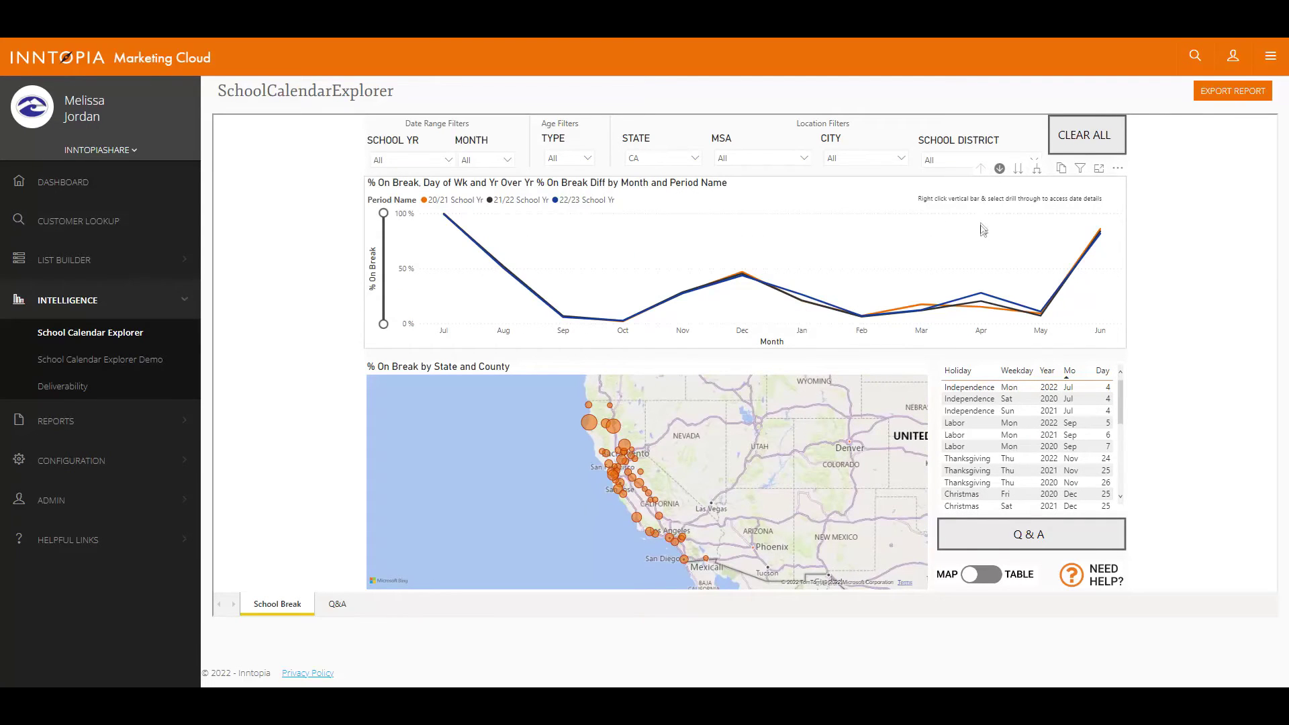
mouse_move(981, 298)
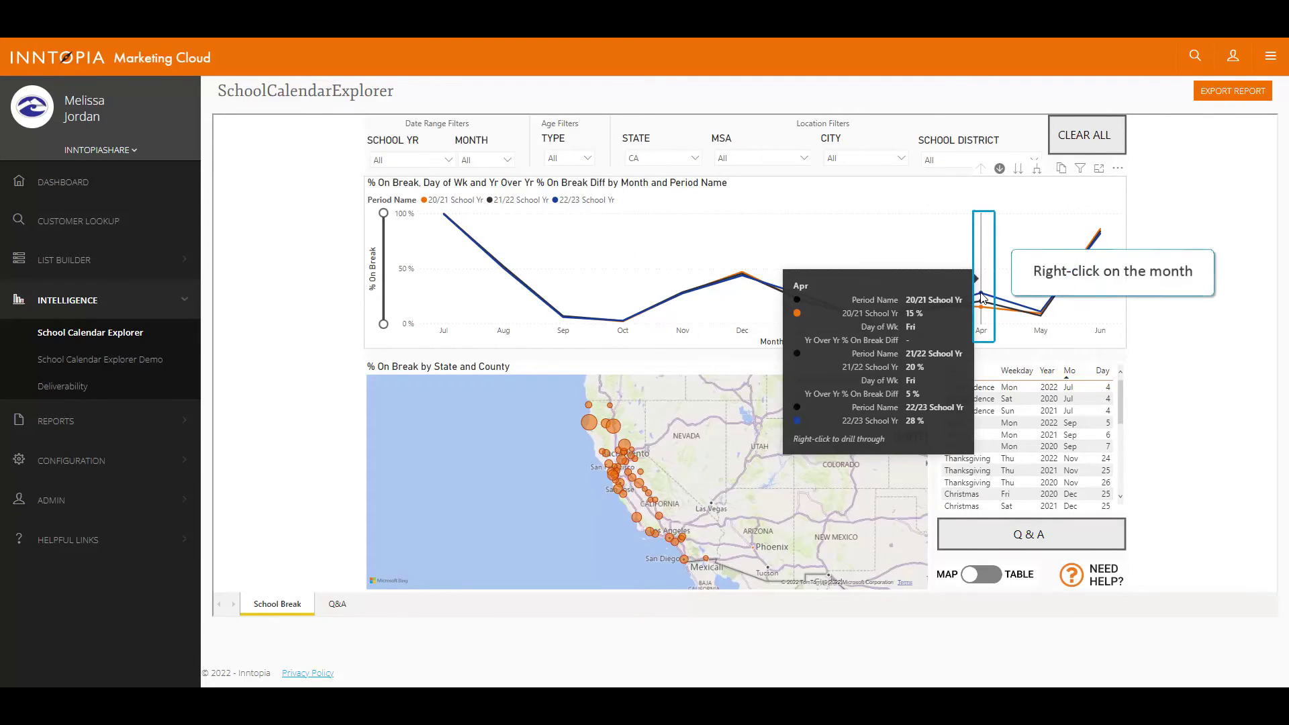
right_click(981, 282)
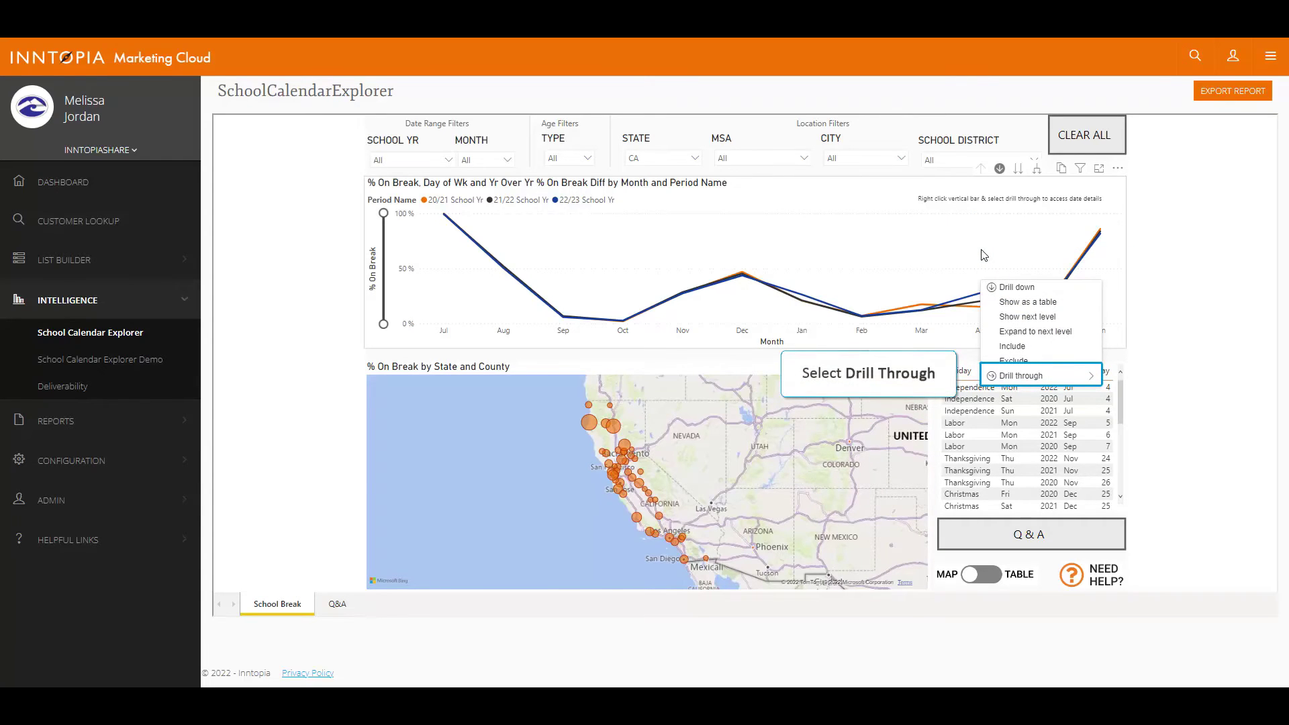
click(1068, 377)
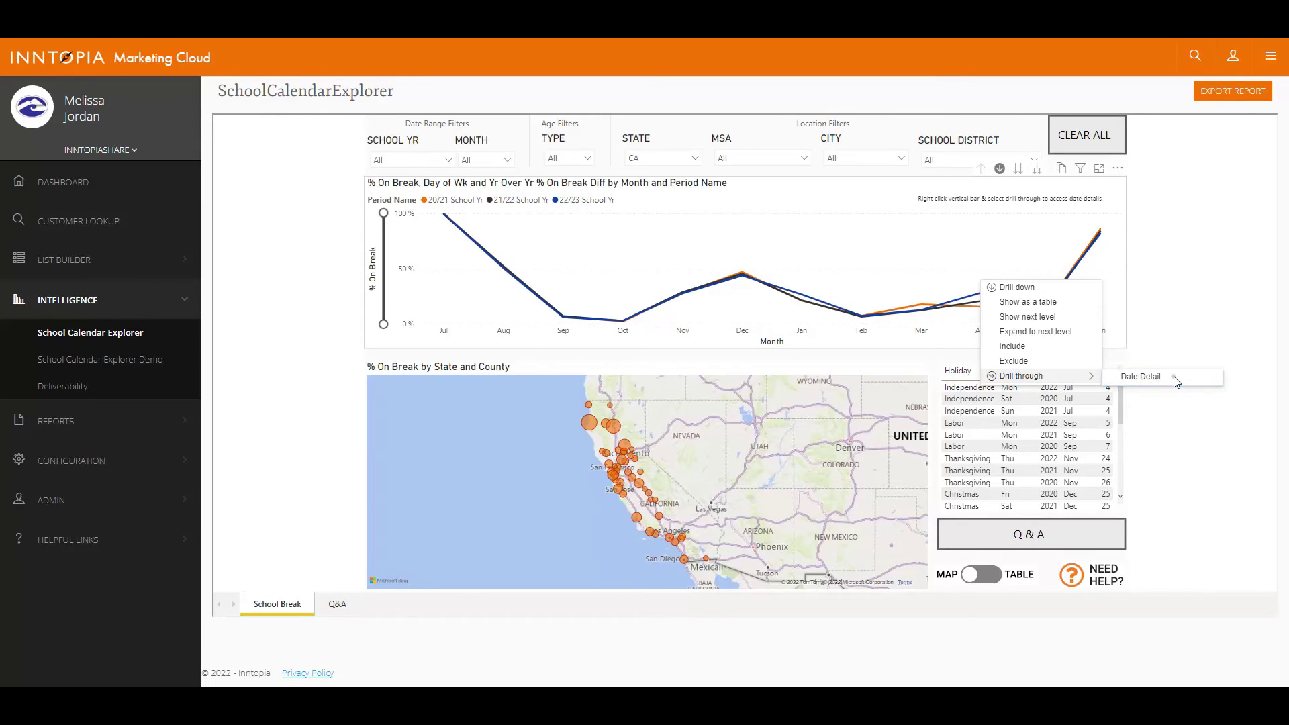
click(1140, 376)
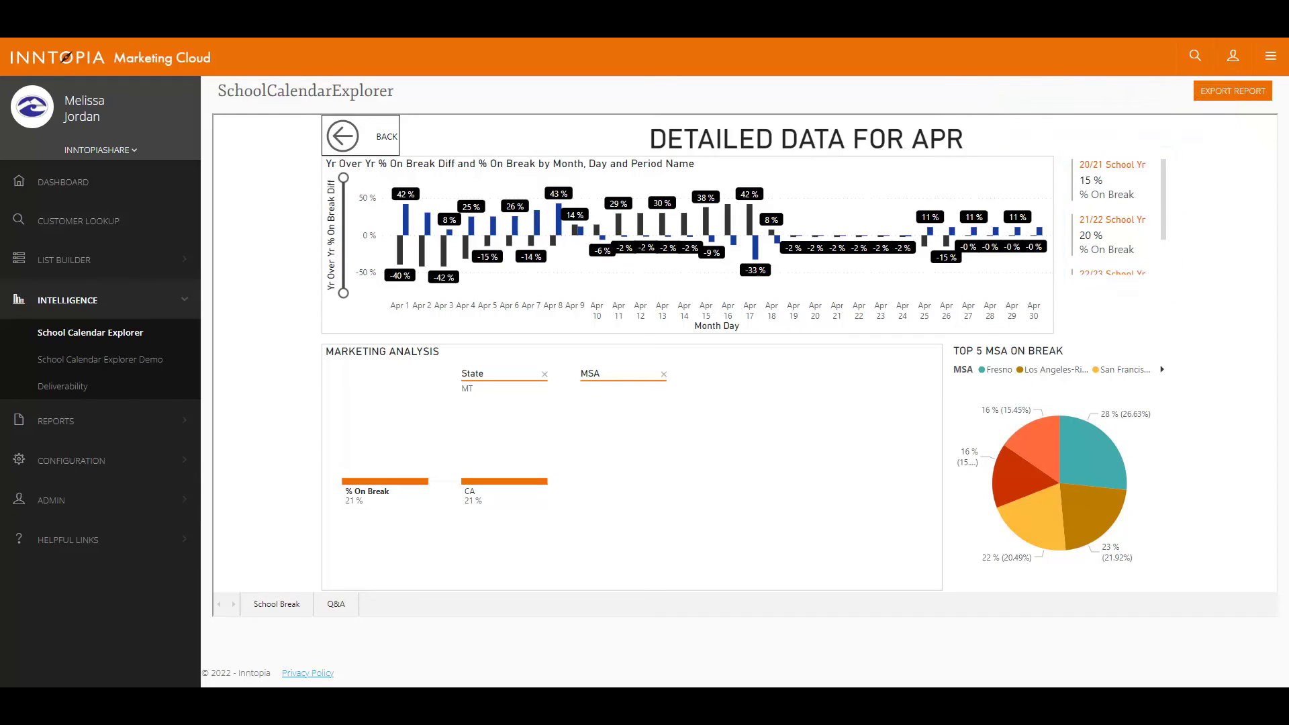
scroll(1165, 277, down, 1)
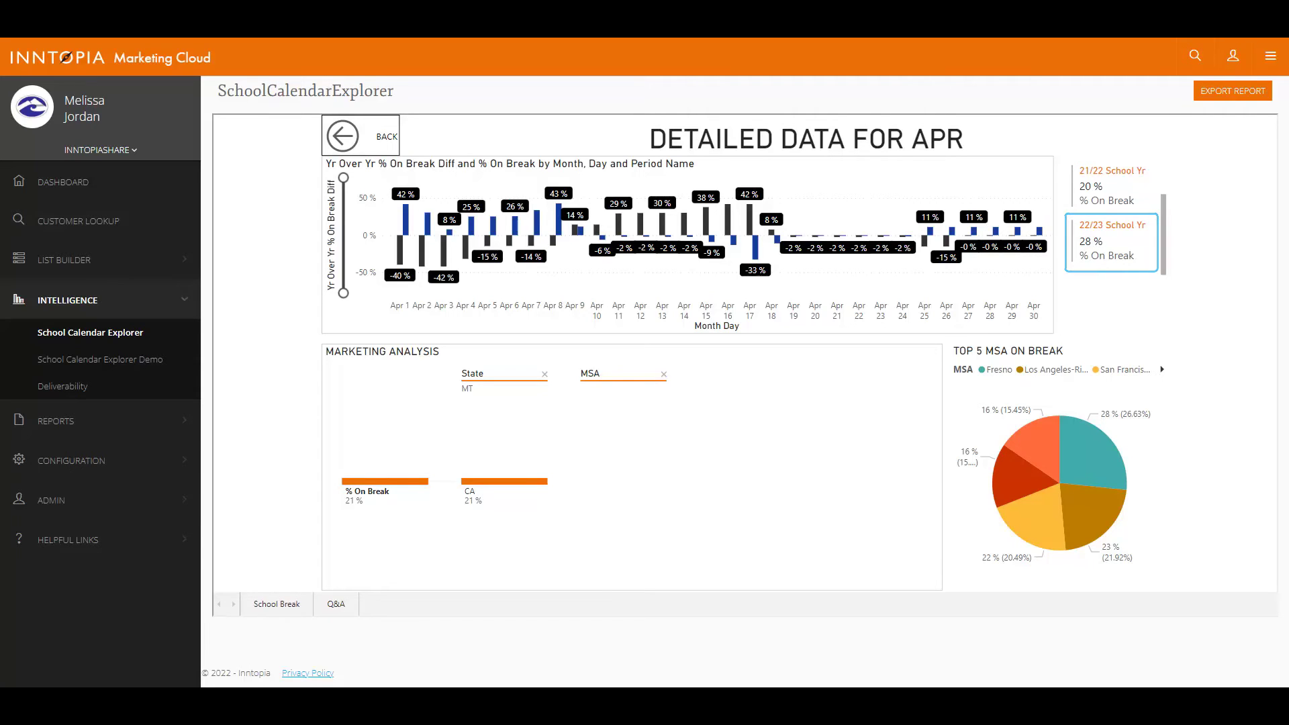
Return to the School Break page, and view the location data as a table before switching back to the map.
click(344, 141)
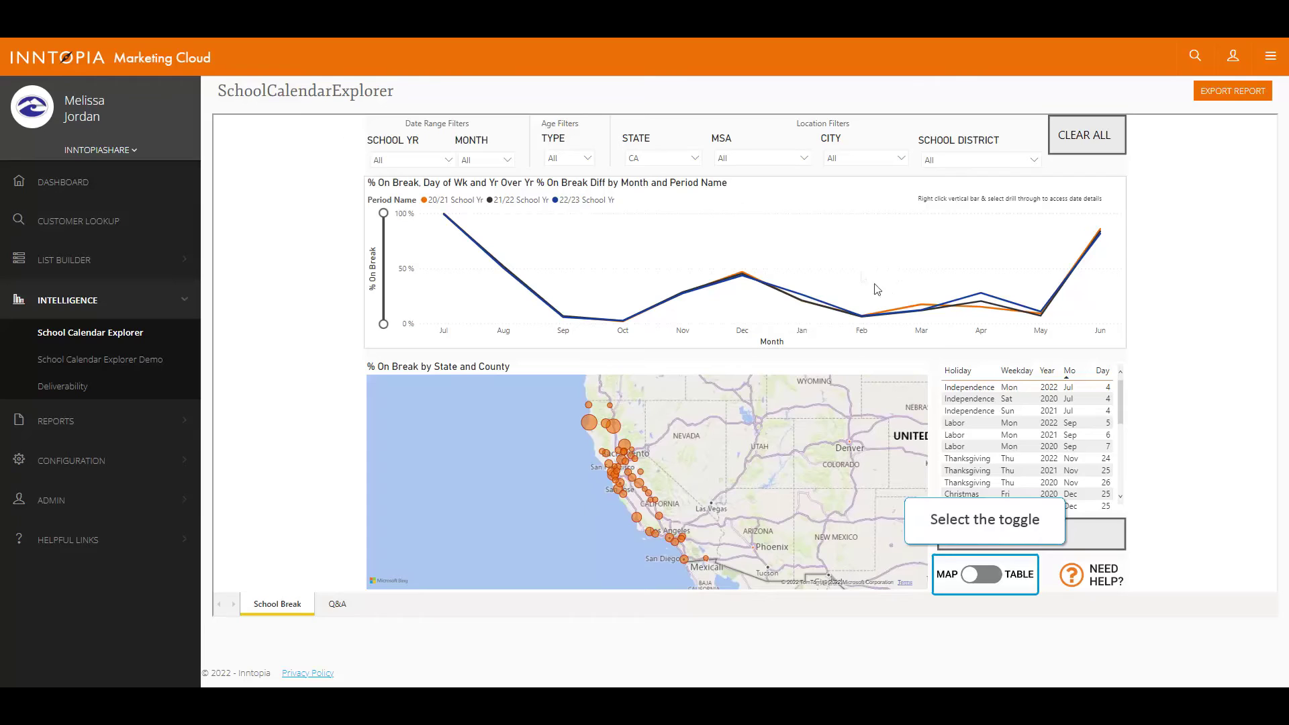
click(990, 576)
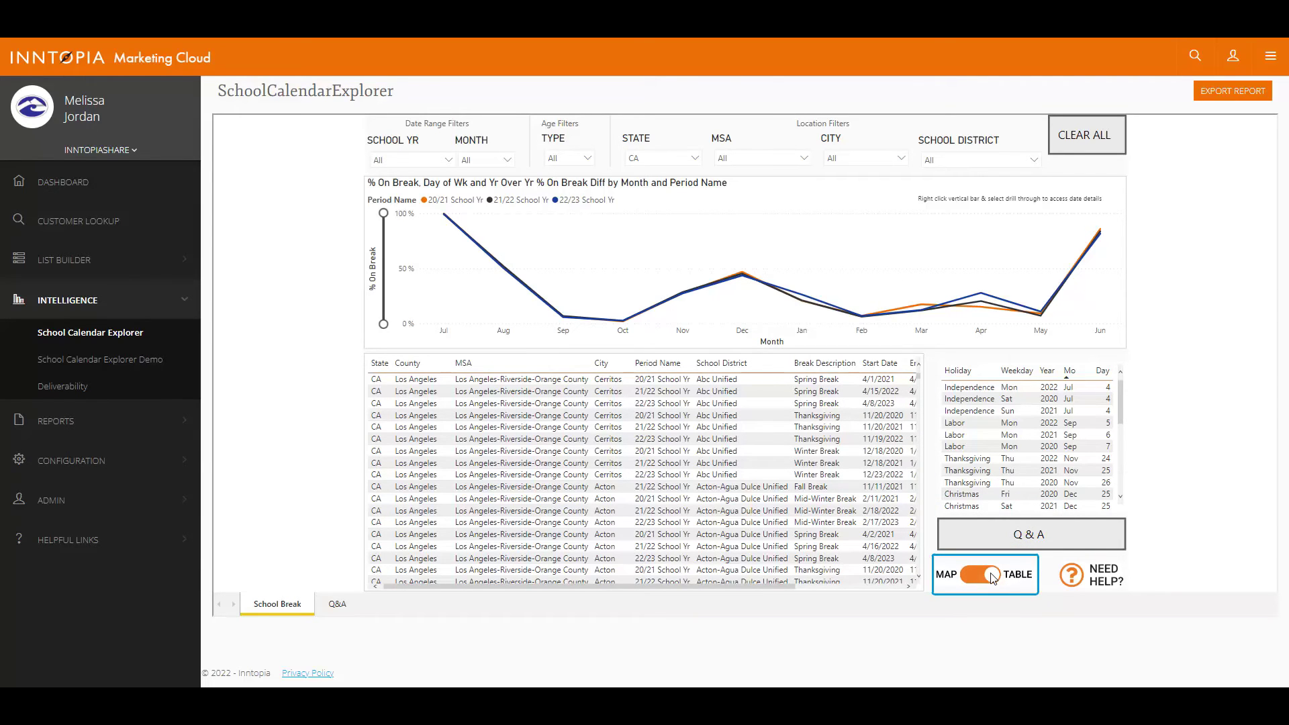
click(989, 576)
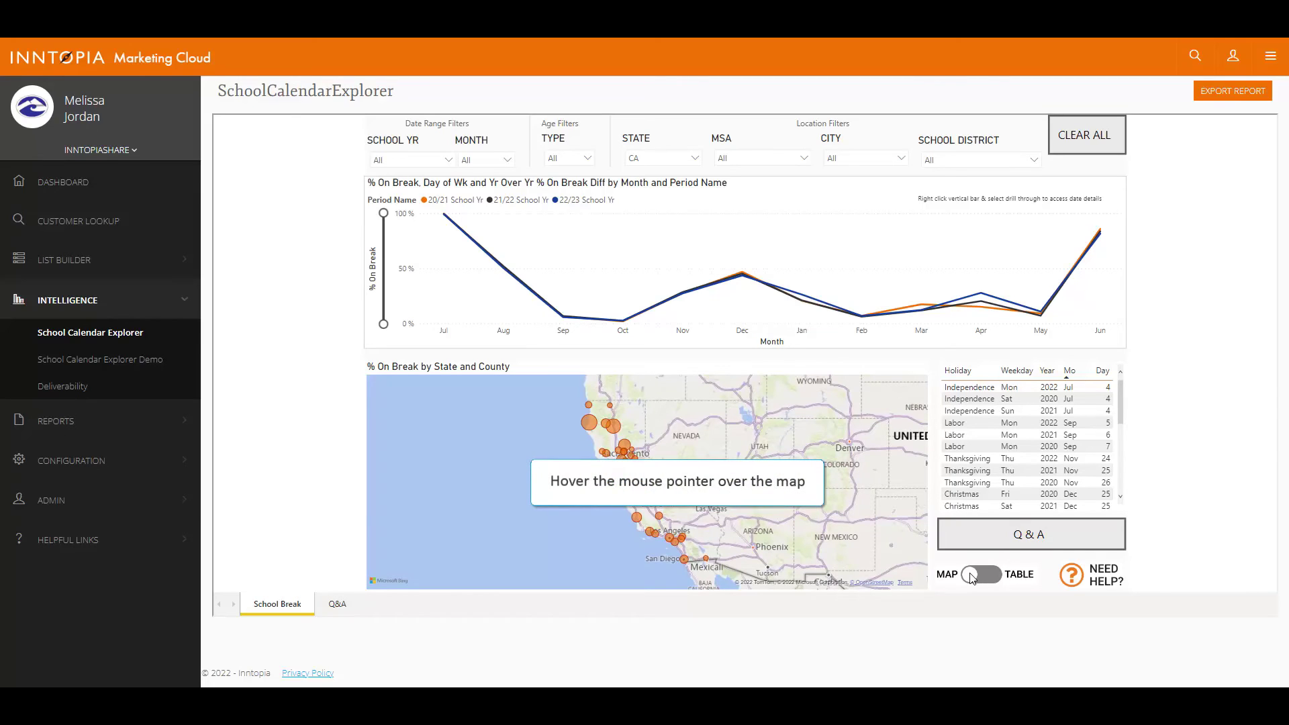
Export the map's summarized data in .xlsx format, and view the exported workbook in Excel before closing it.
mouse_move(888, 390)
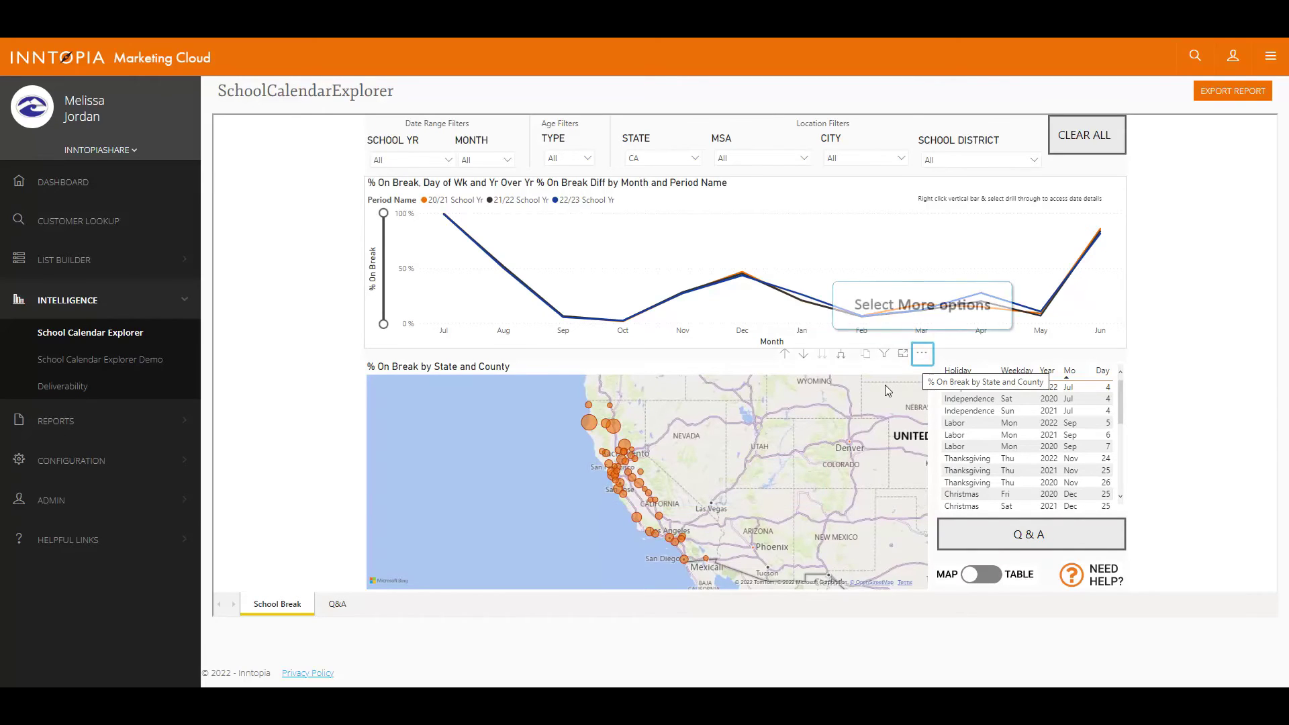
click(922, 353)
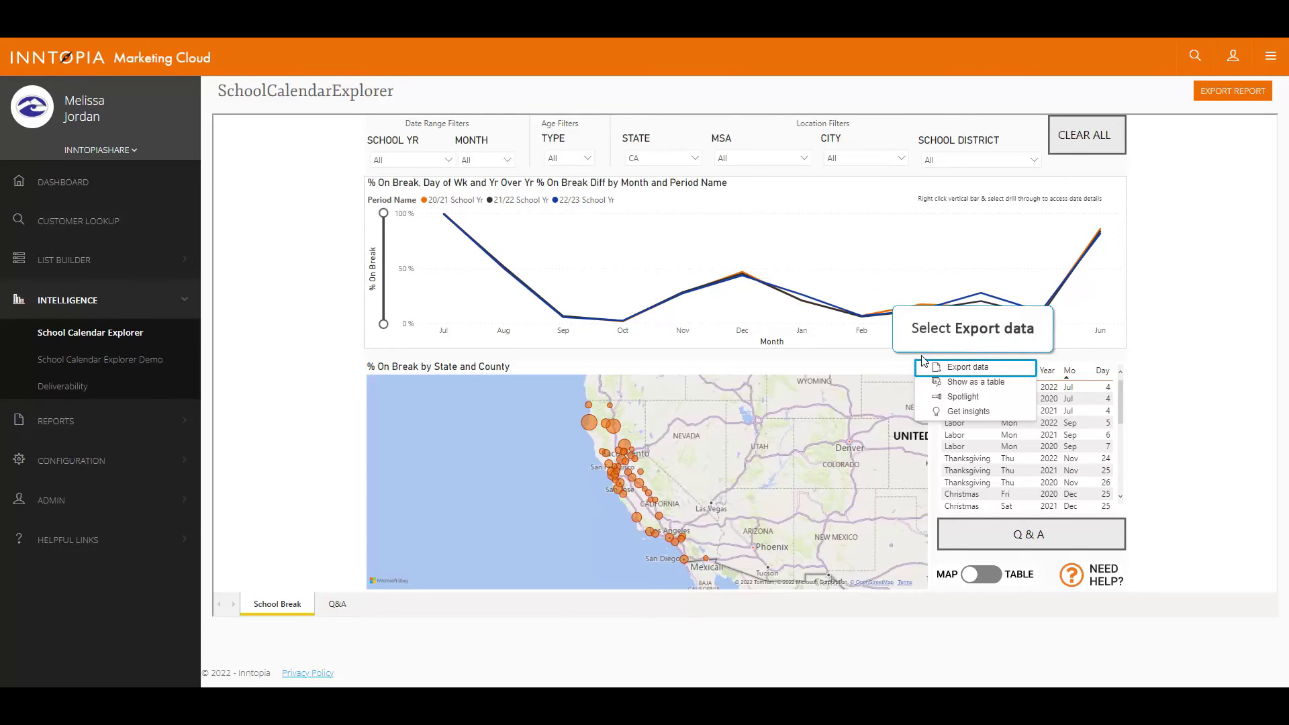
click(973, 366)
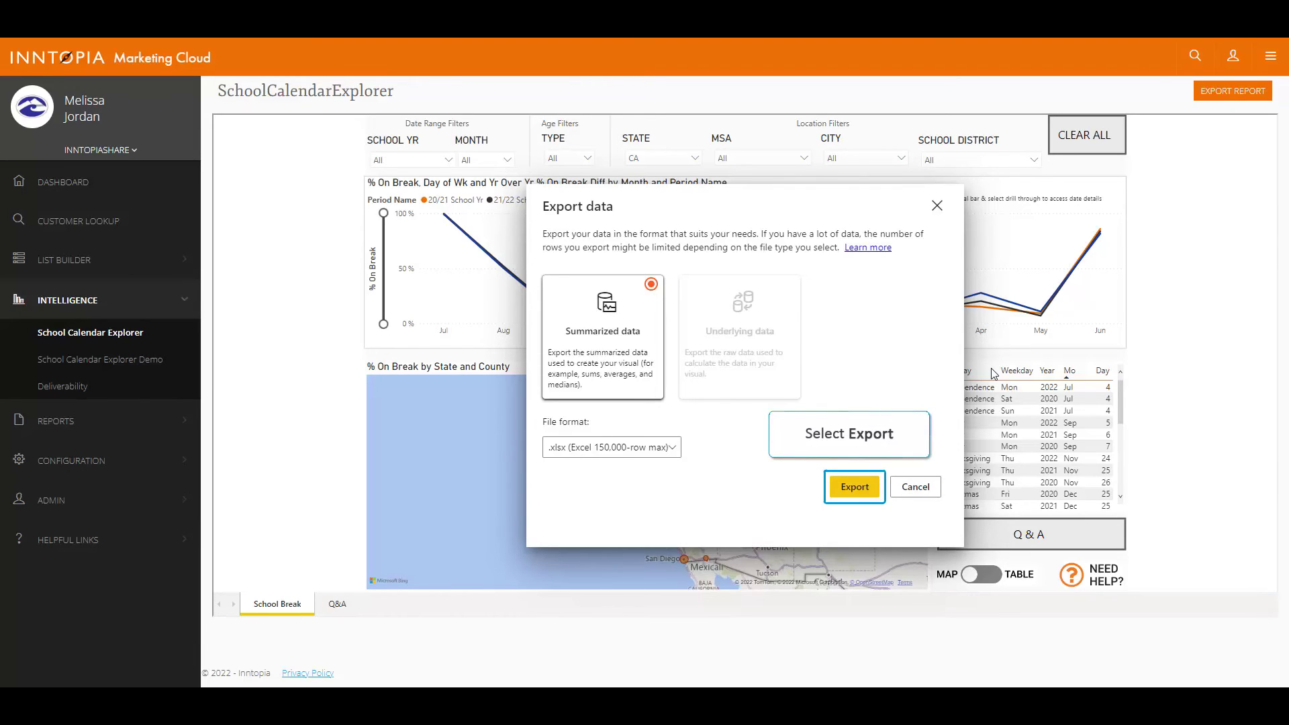
click(855, 486)
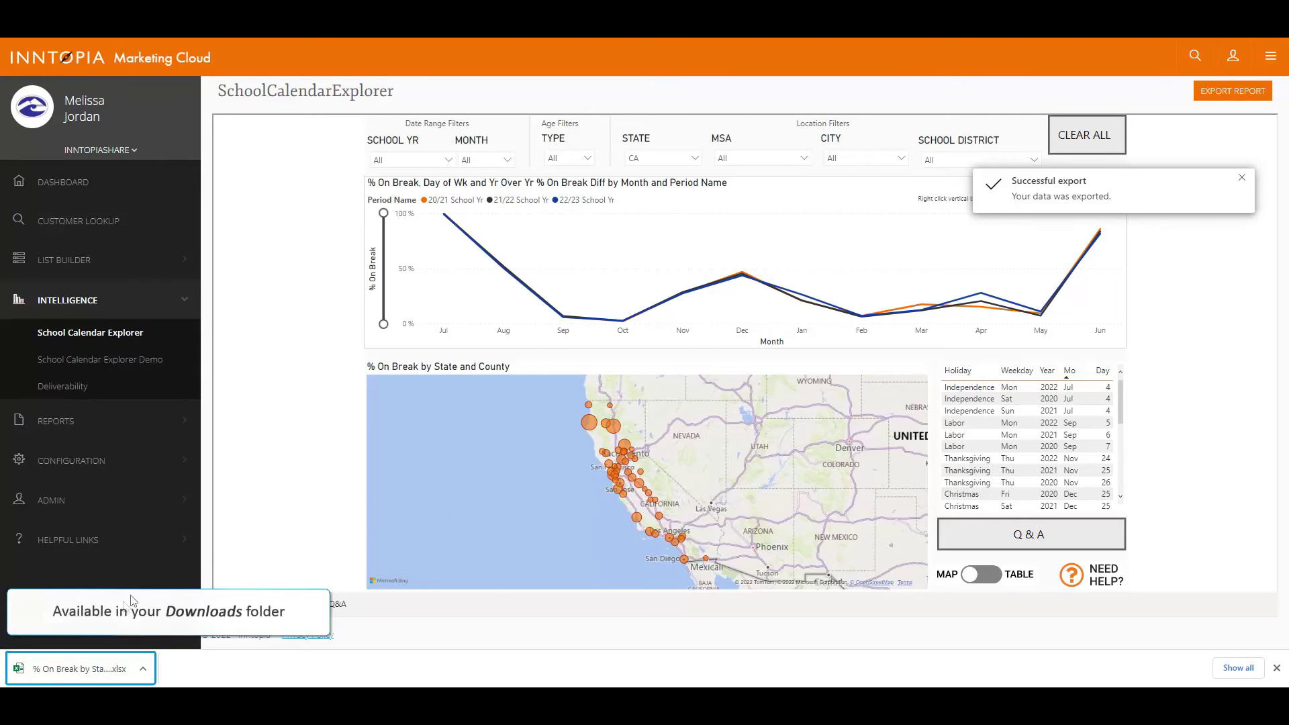
click(91, 668)
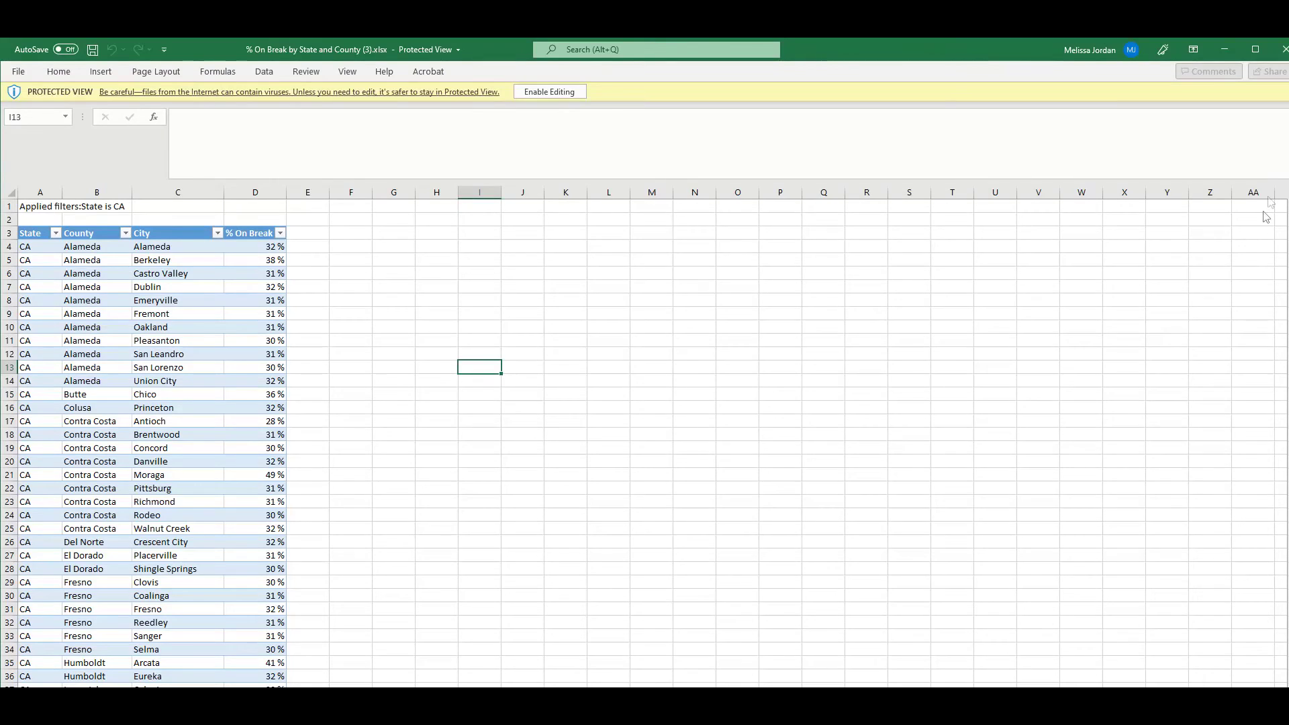
click(1284, 50)
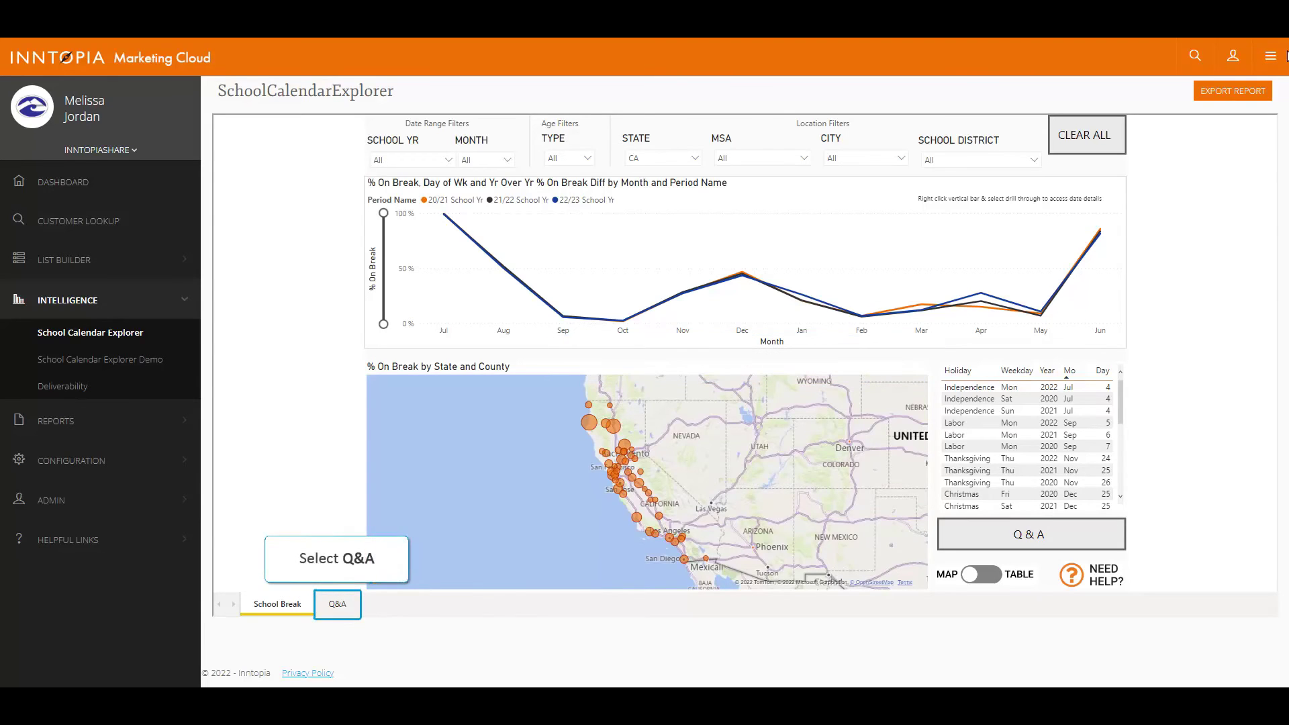
Run the suggested question "Total Students off today" on the Q&A page, and clear its answer.
click(353, 612)
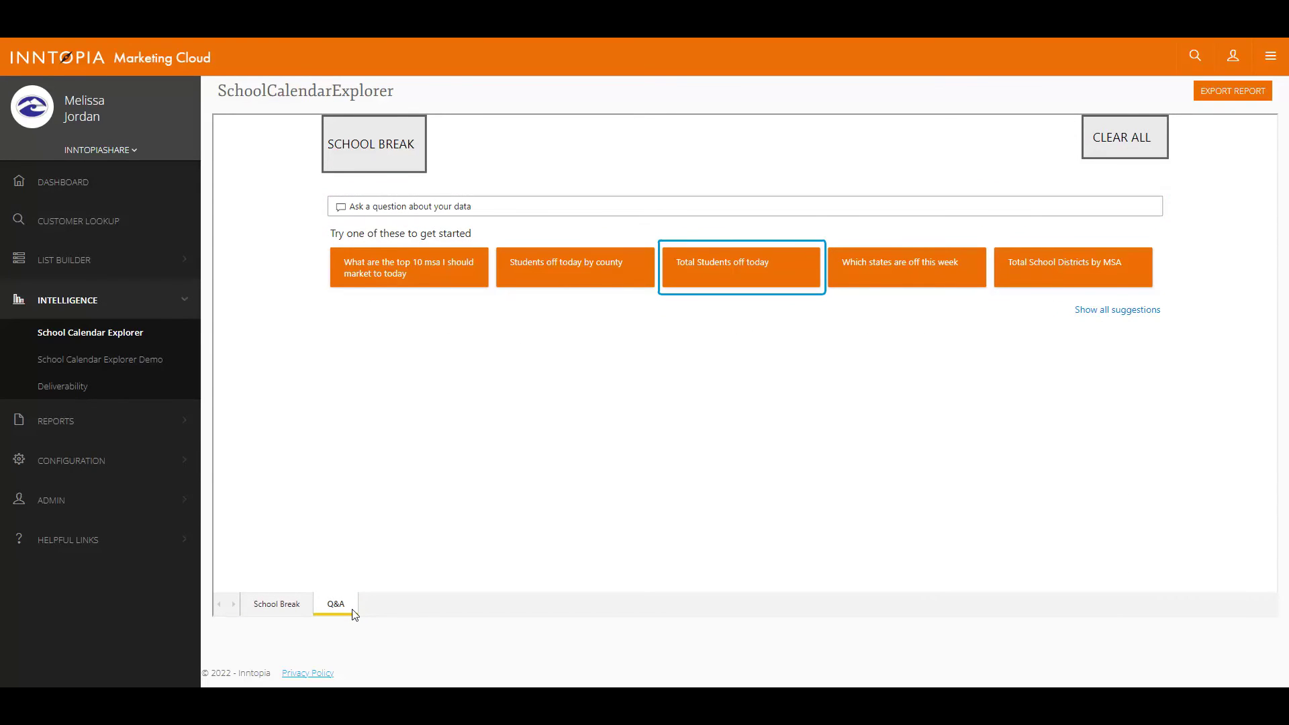
click(764, 273)
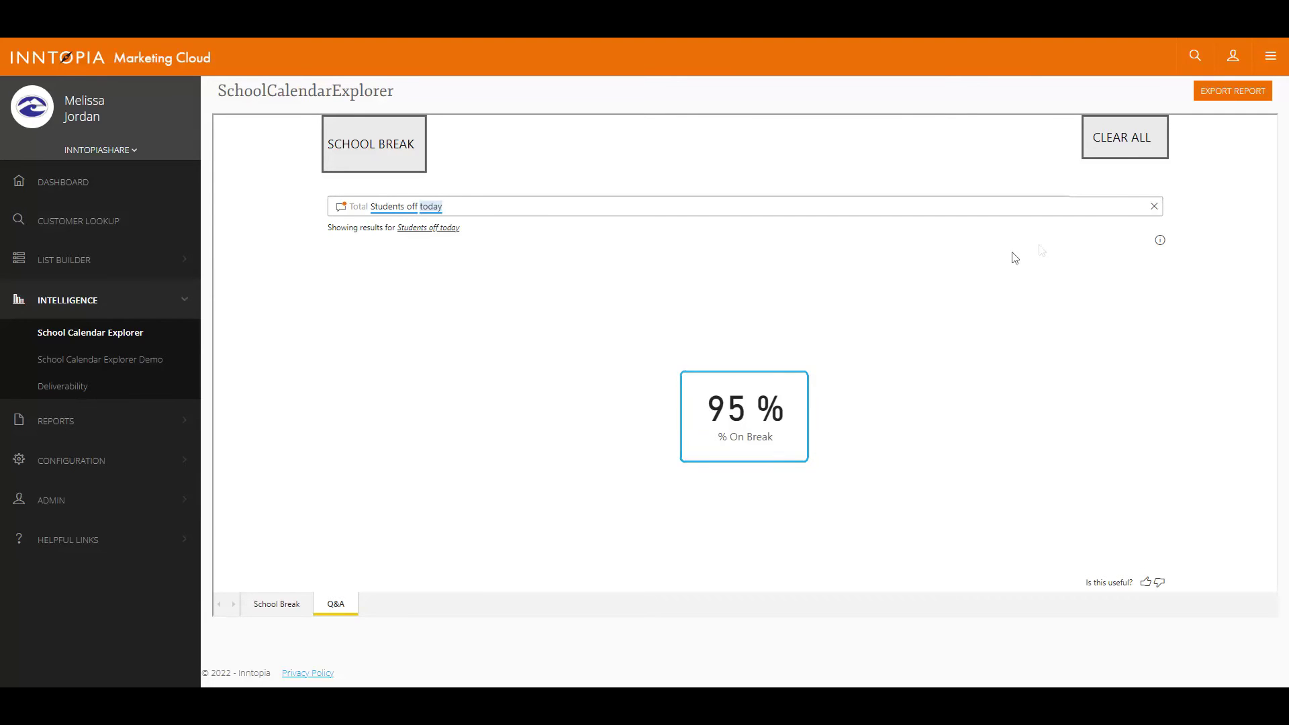
click(1147, 152)
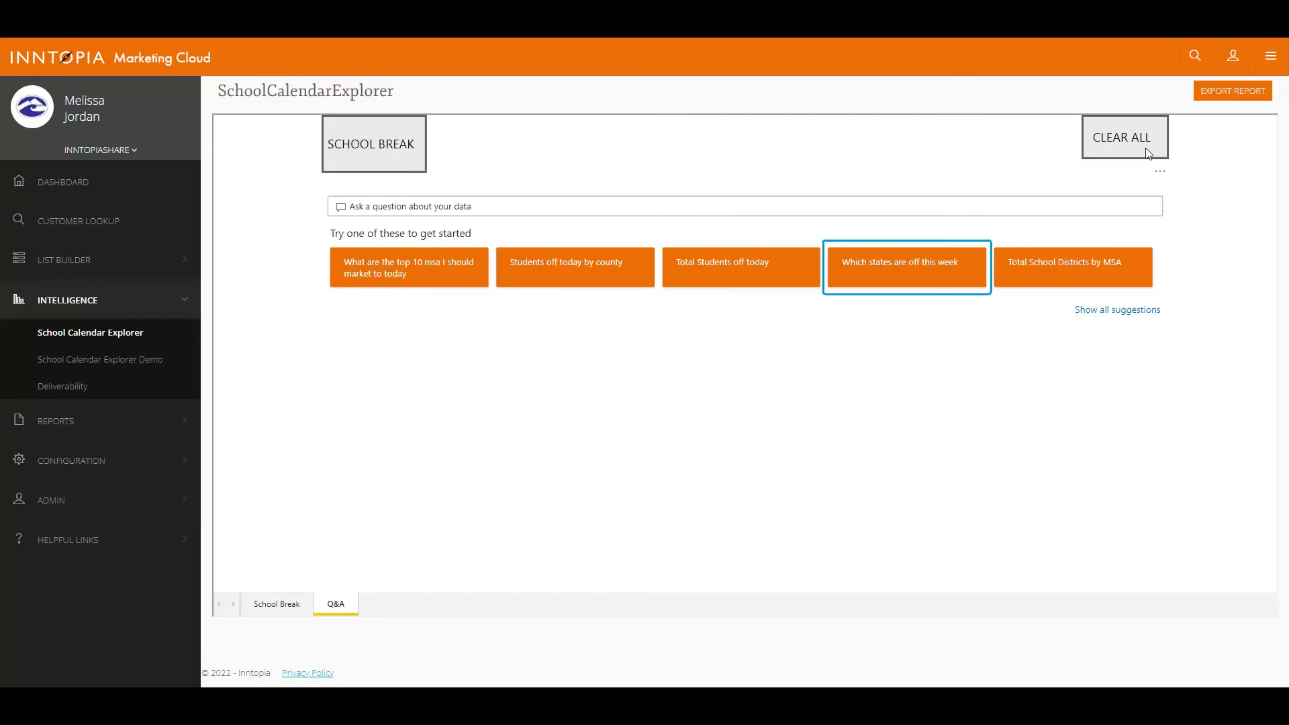
Run the suggested question "Which states are off this week" and inspect the % On Break details for ND and NY.
click(952, 280)
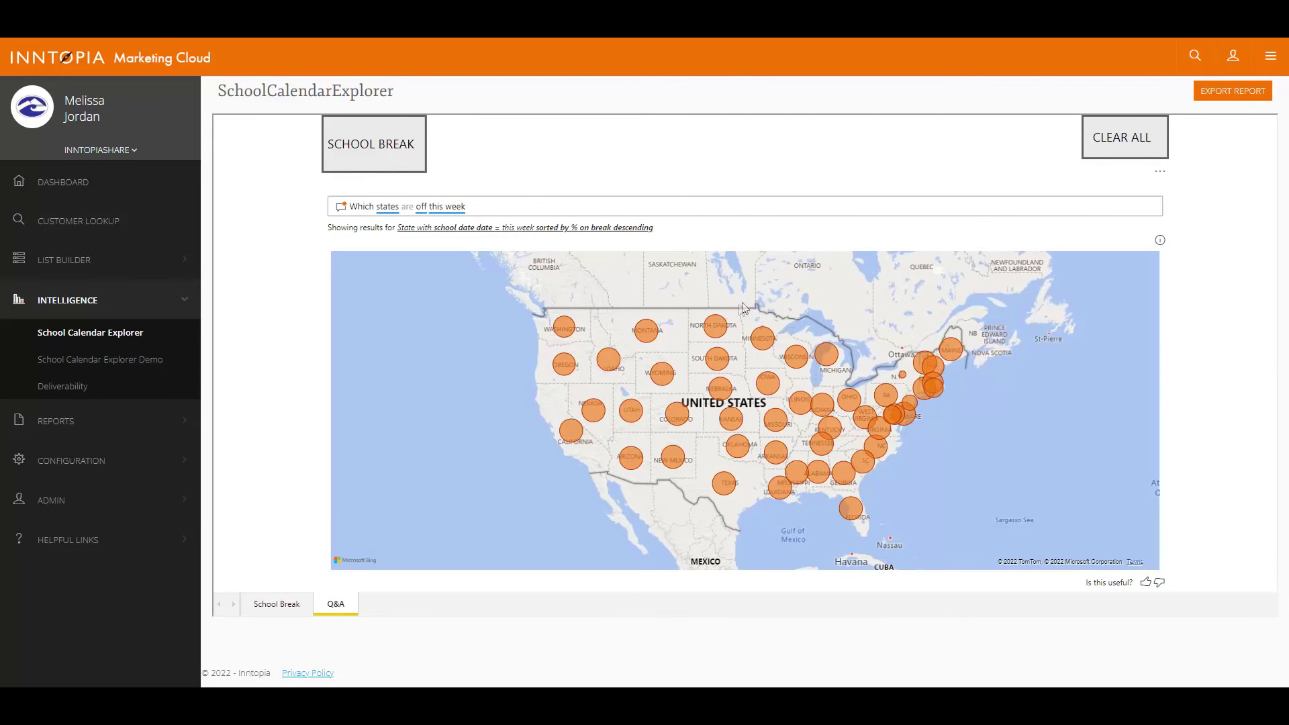
mouse_move(720, 329)
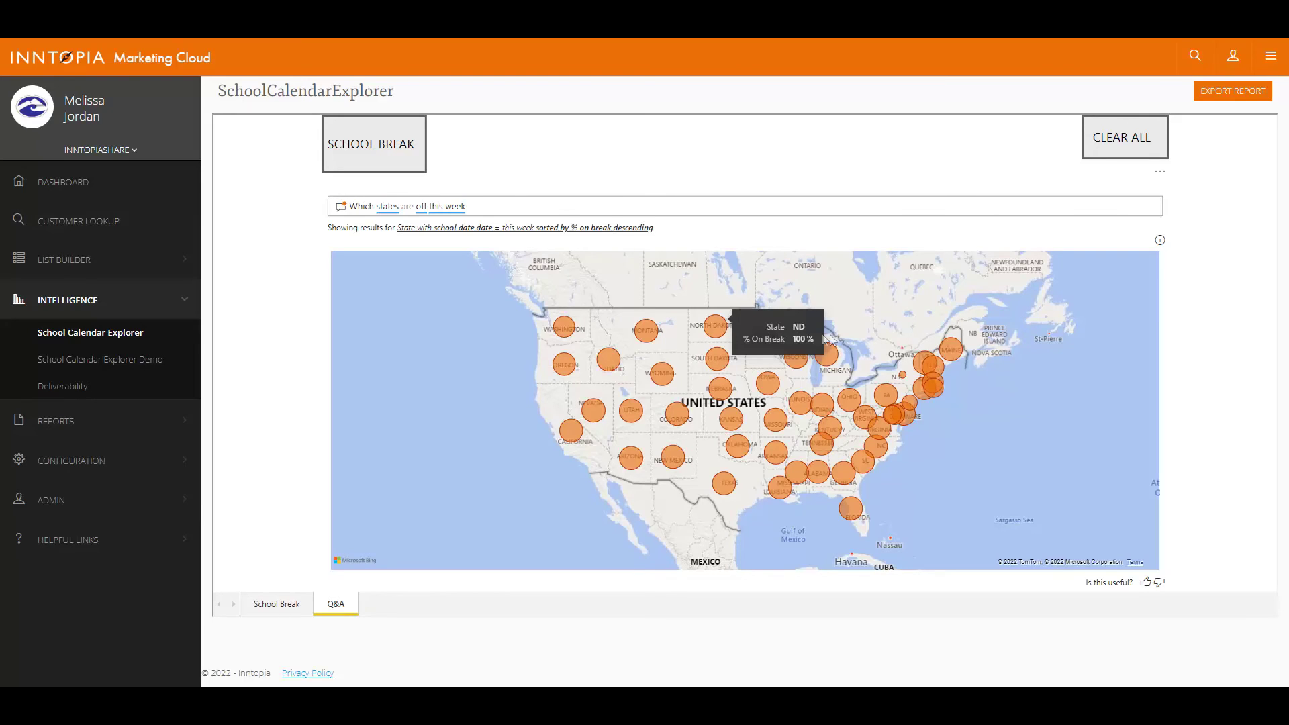
mouse_move(906, 382)
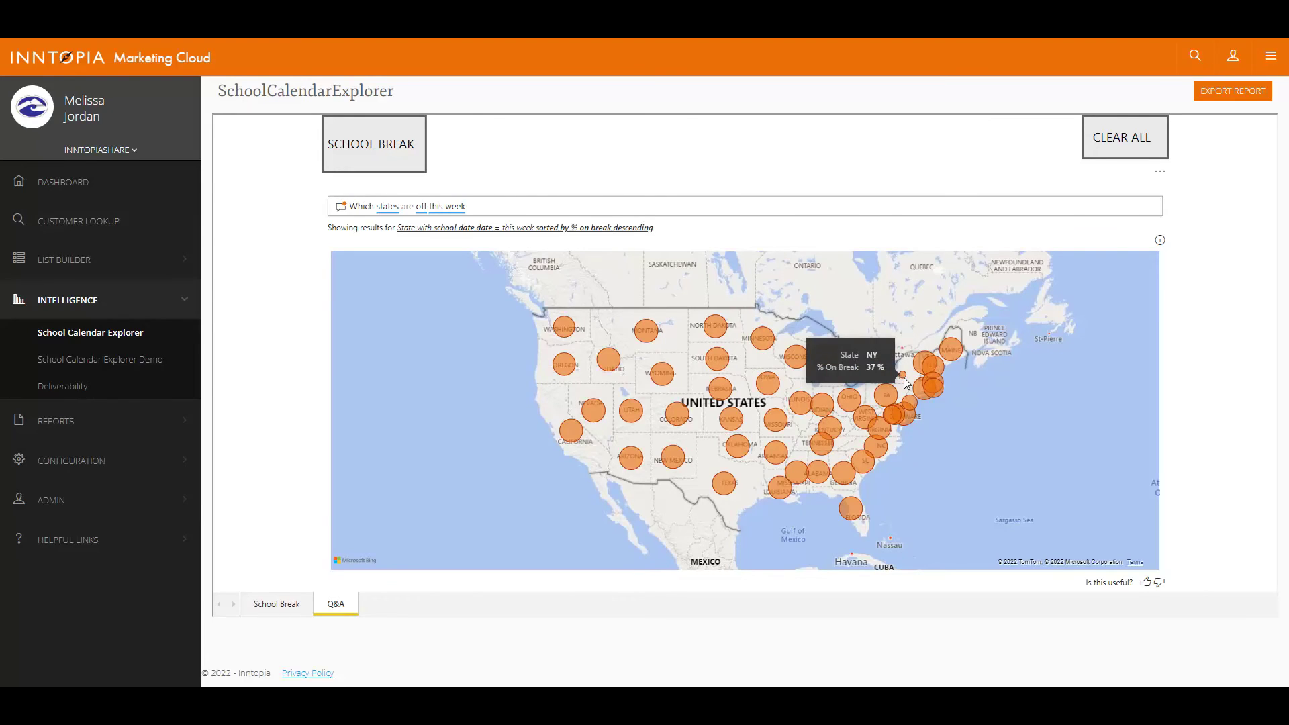